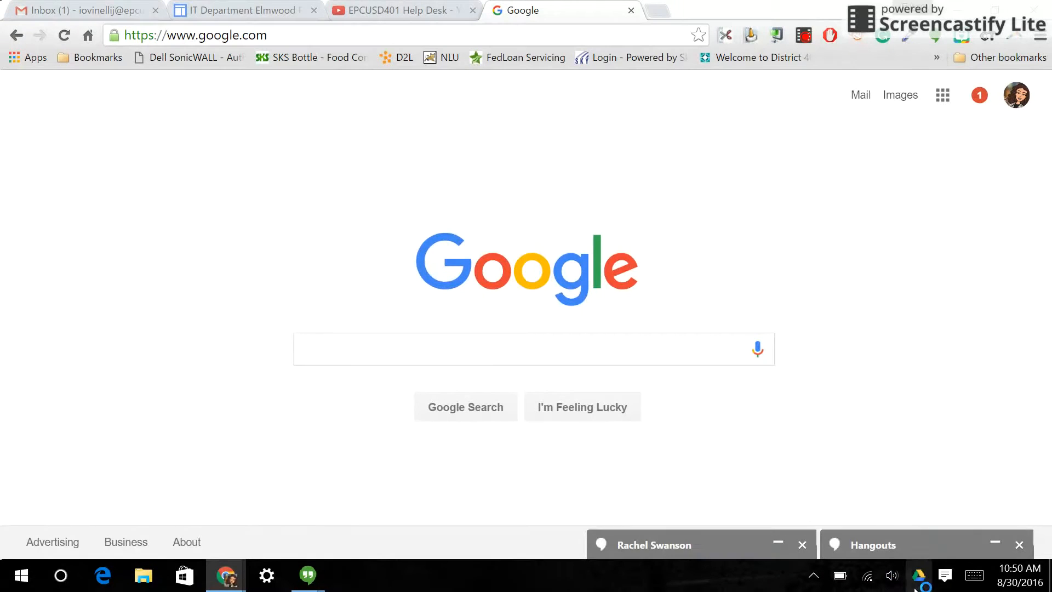
- Create a blank drawing by going straight to the Google Drawings web address
click(230, 40)
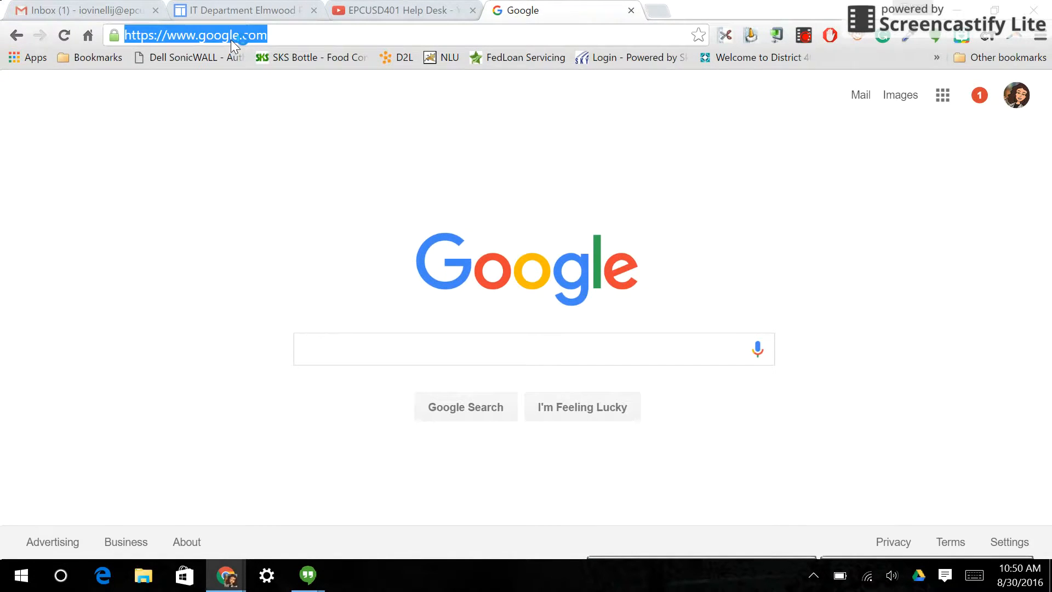
text(drwaing)
key(BackSpace)
key(BackSpace)
key(BackSpace)
key(BackSpace)
key(BackSpace)
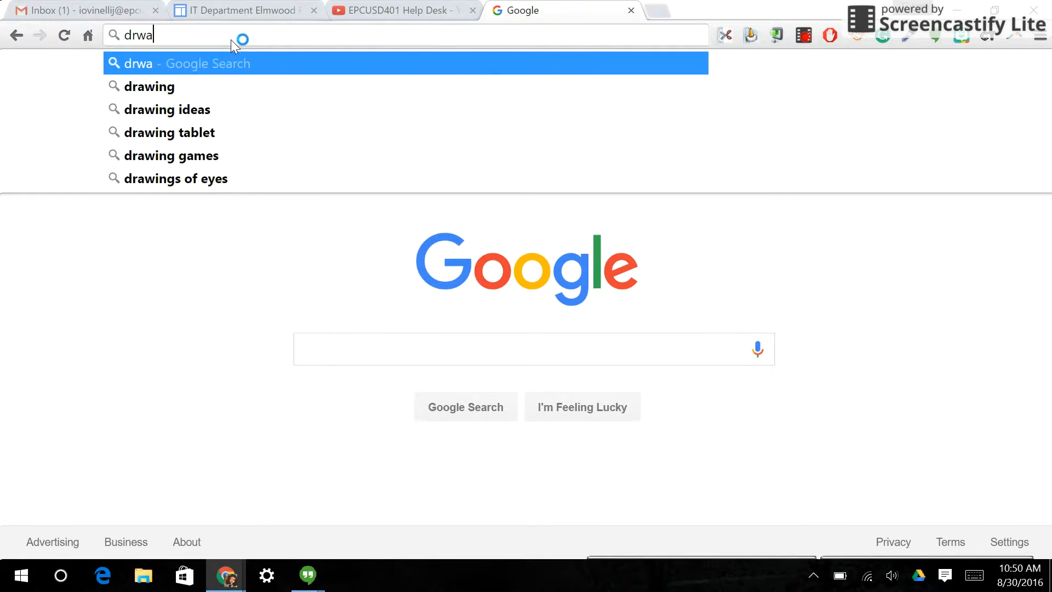
text(awings.google.com)
key(Return)
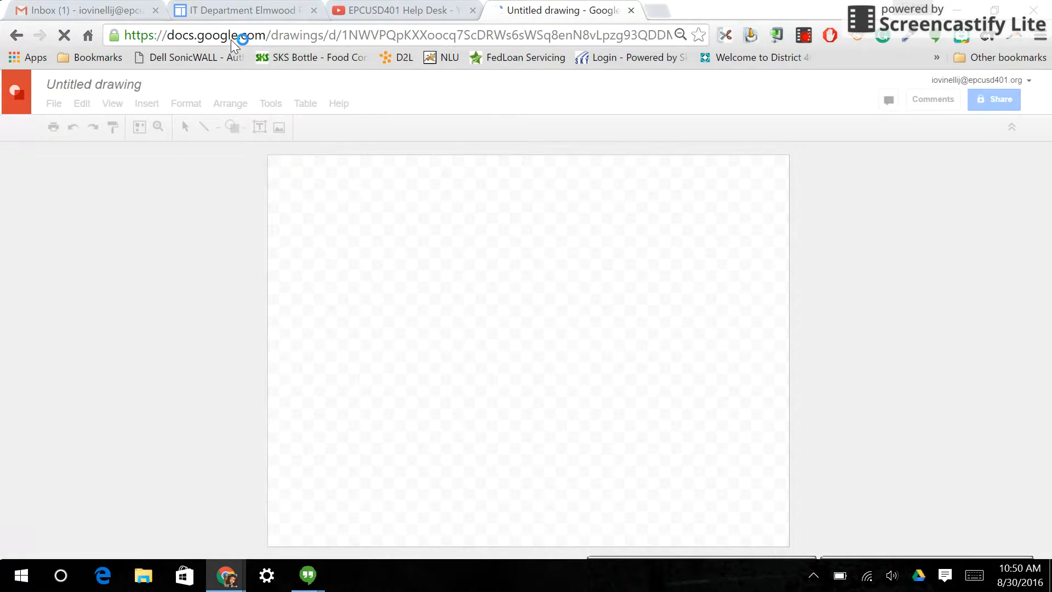
- Return to the Google home page and open a new drawing through Drawings in the full Google products list
click(88, 36)
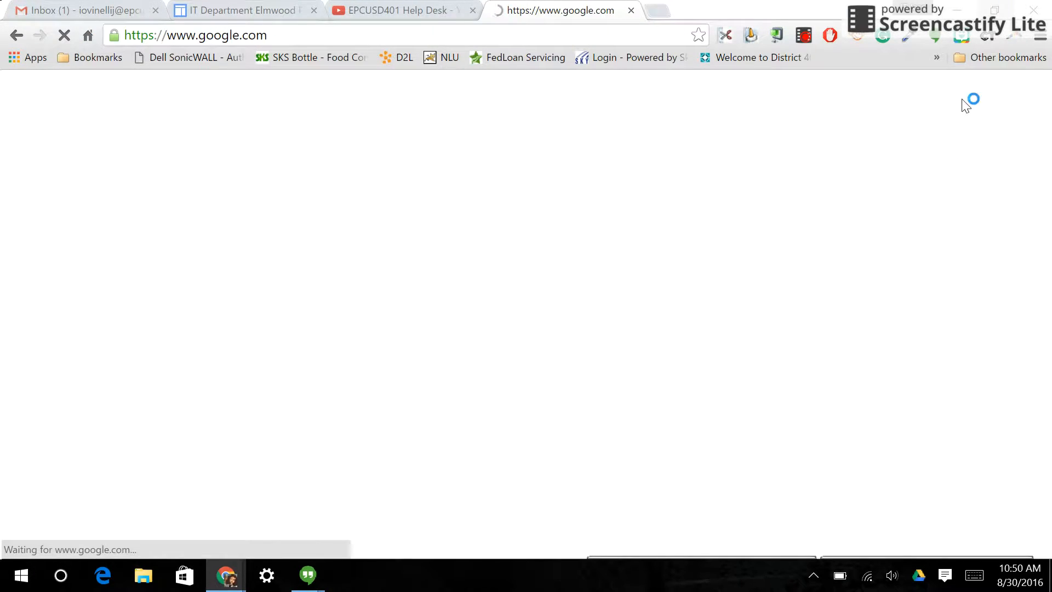
click(942, 97)
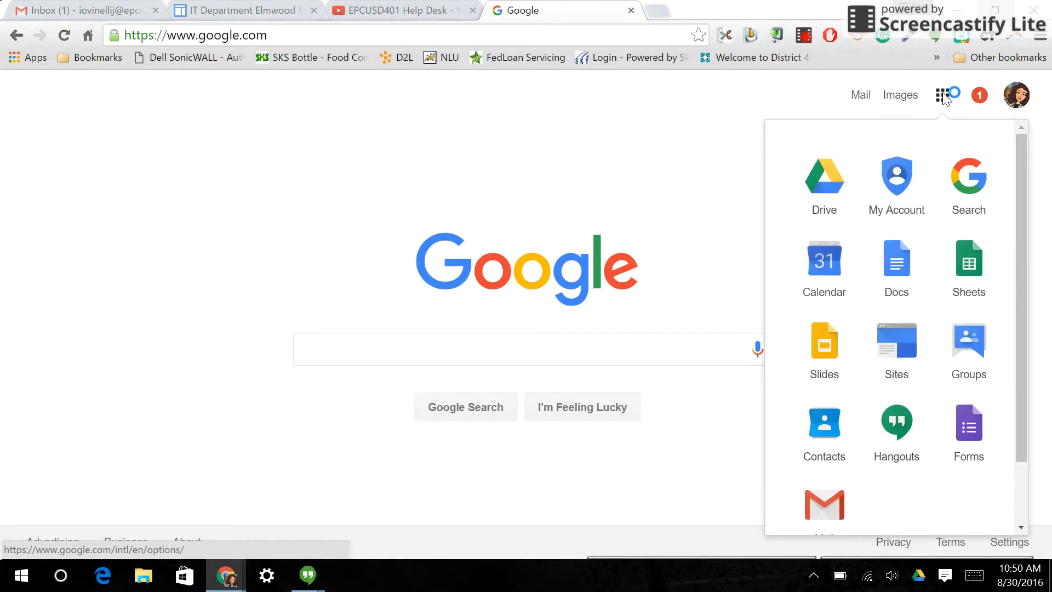
scroll(915, 395, down, 3)
scroll(919, 408, down, 3)
click(907, 521)
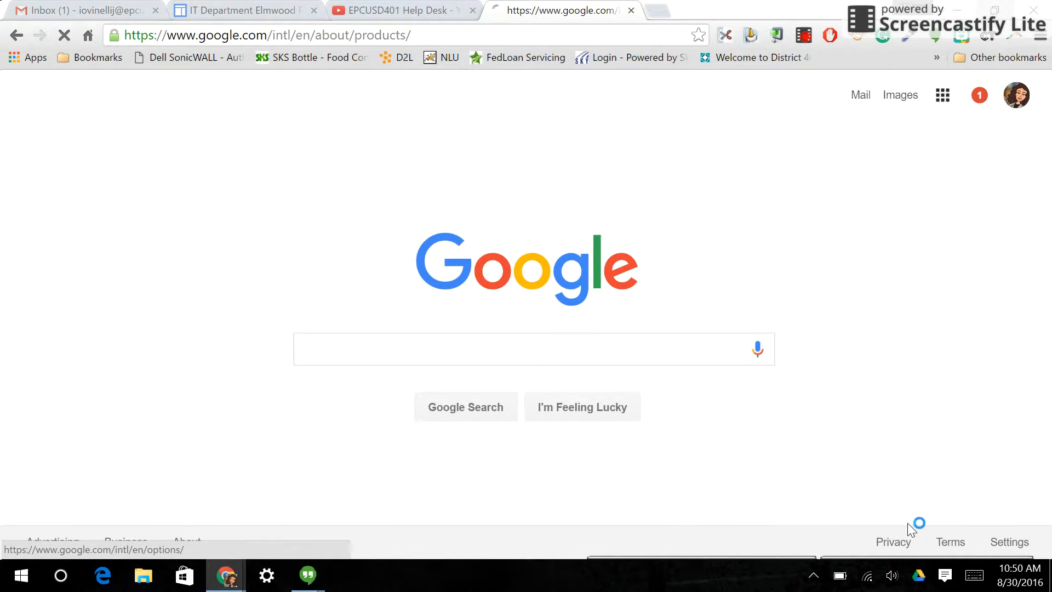
scroll(481, 312, down, 10)
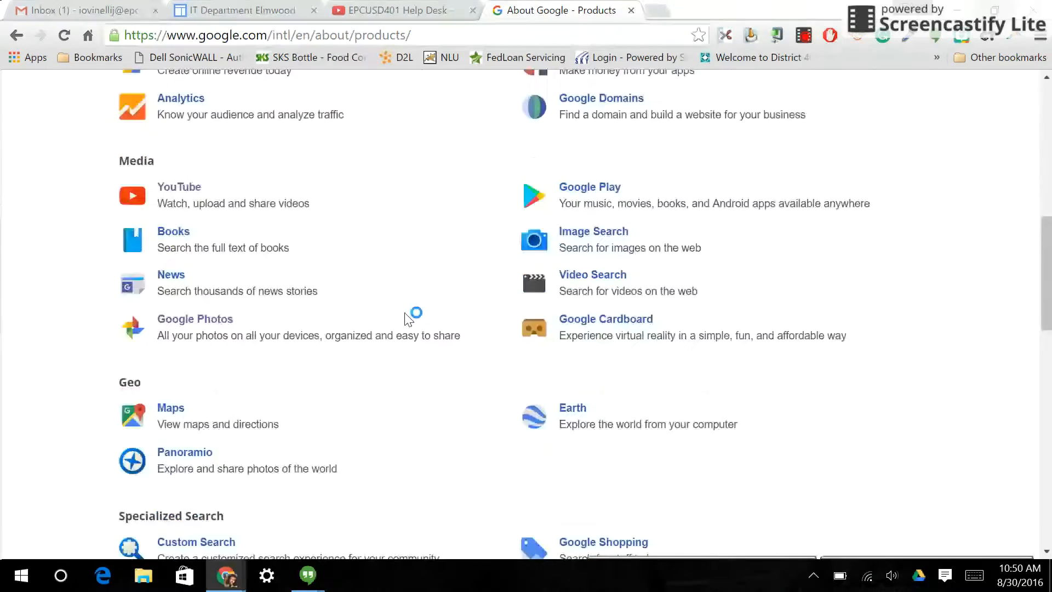
scroll(410, 318, down, 12)
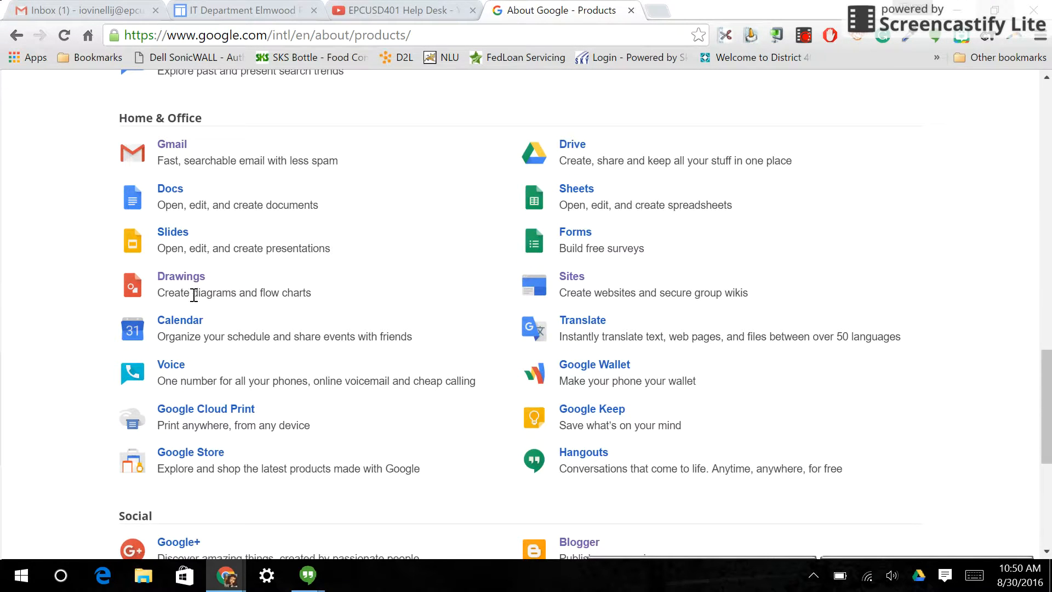
click(190, 281)
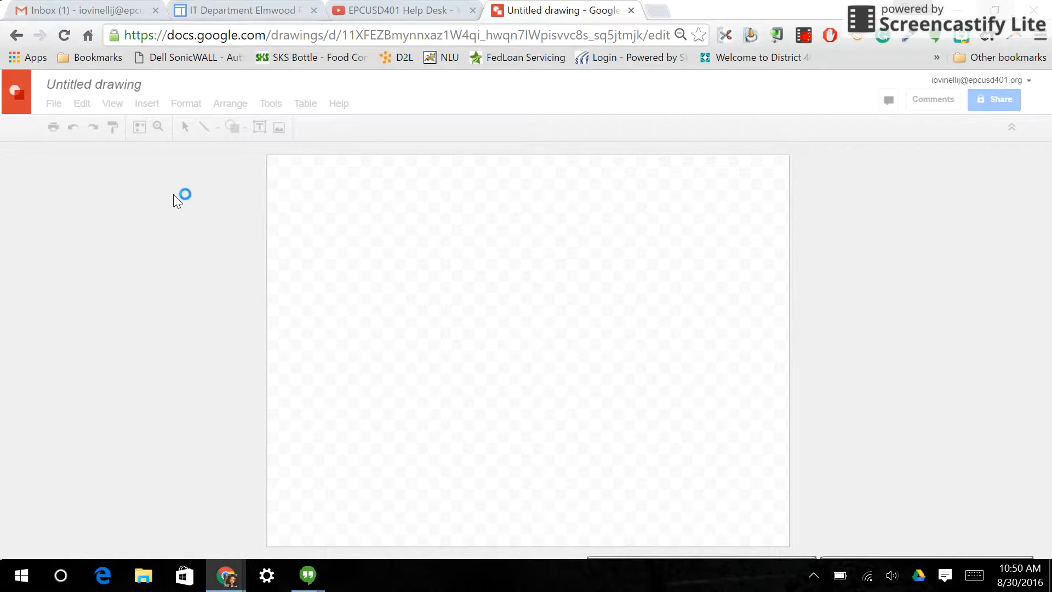
- Rename the untitled drawing as "Practice Drawing"
click(89, 84)
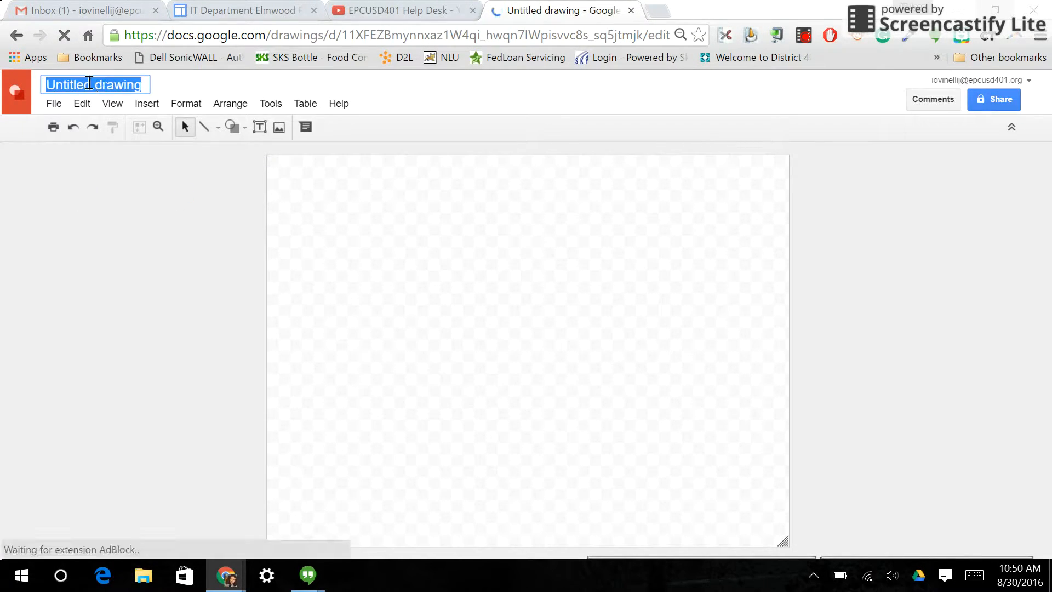
text(Practice Drawing)
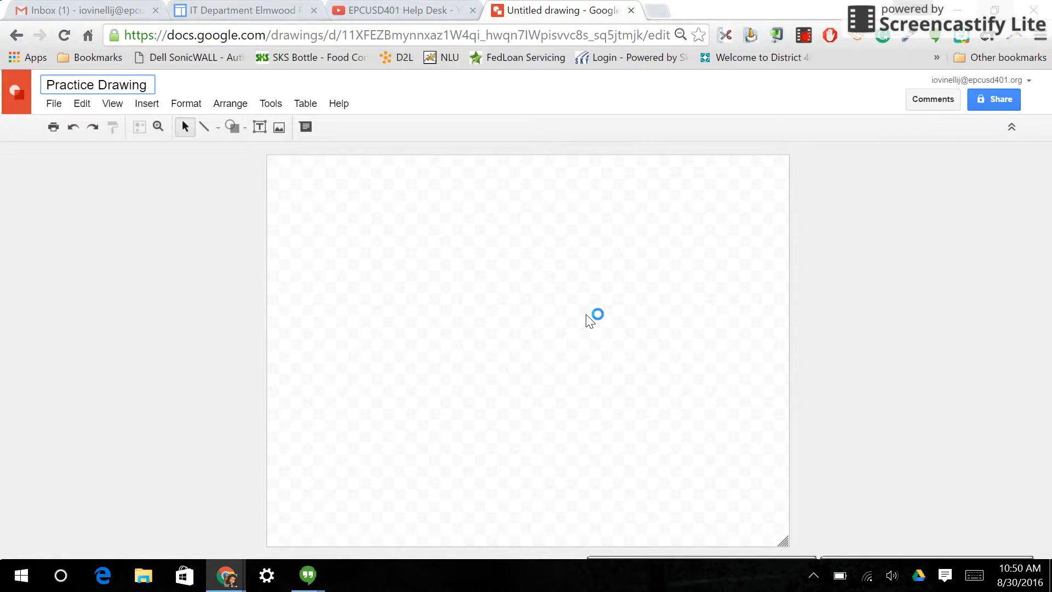
key(Return)
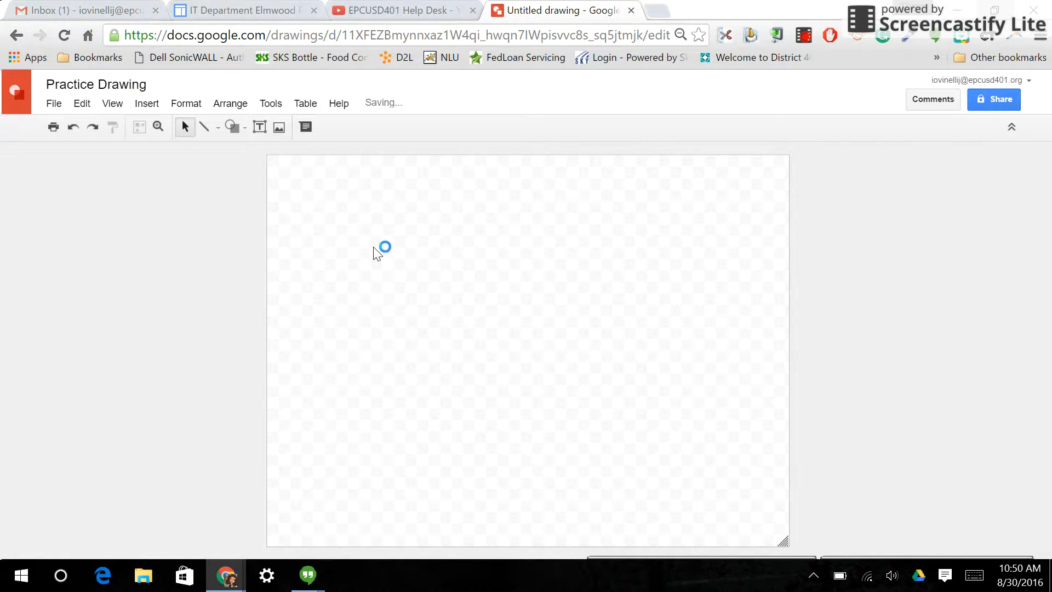
- Set the drawing's page size to Standard 4:3 in the page setup and apply it
click(54, 103)
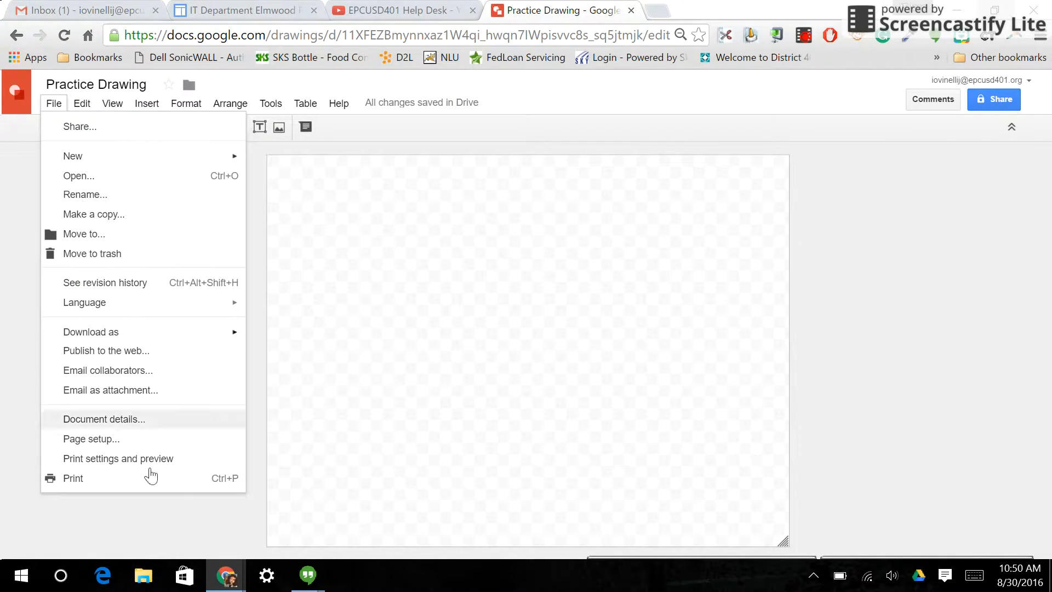
mouse_move(131, 336)
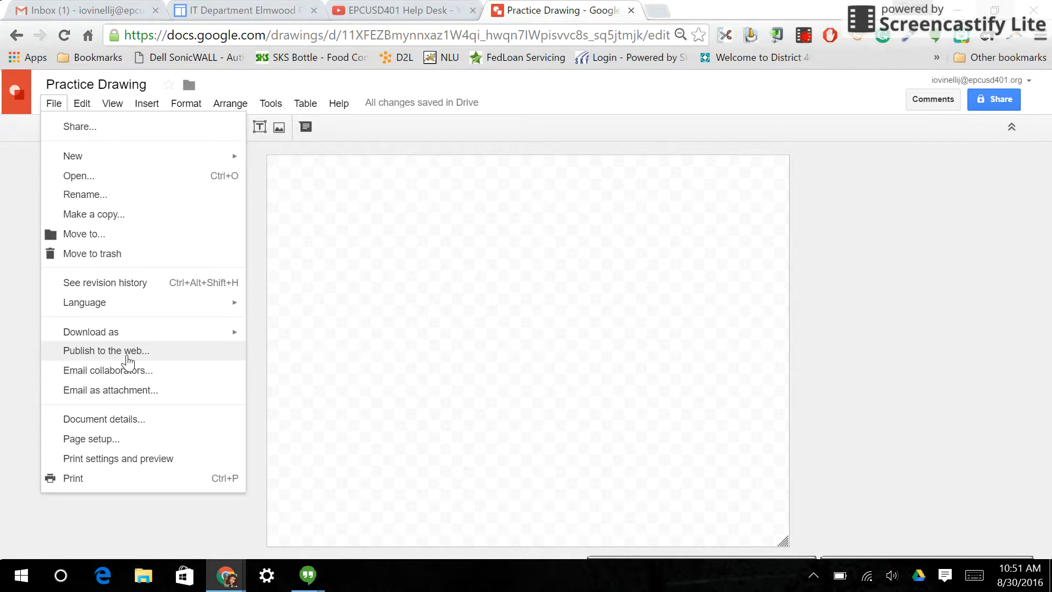
click(103, 439)
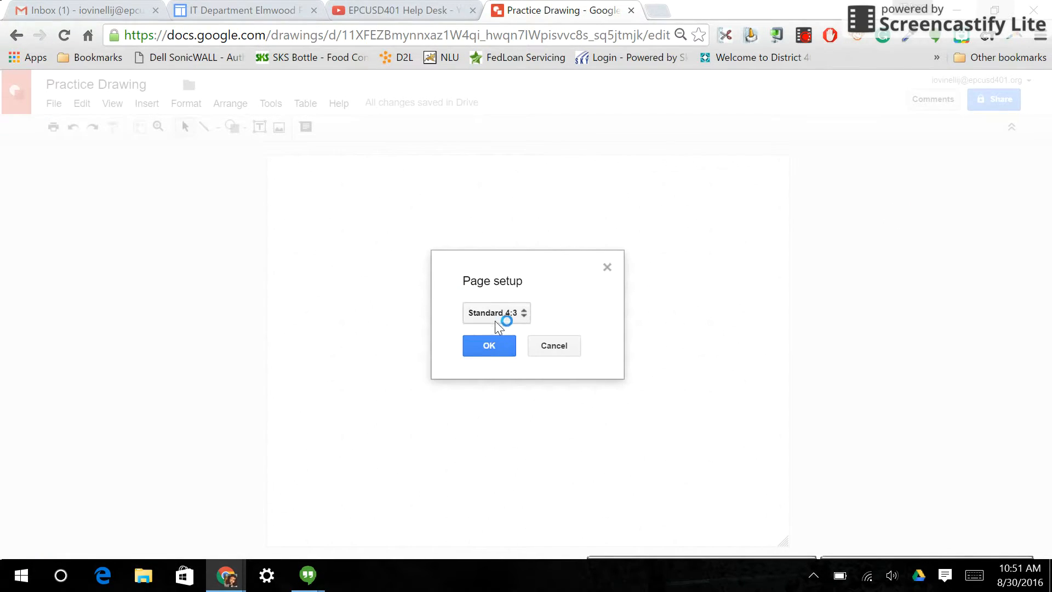
click(527, 310)
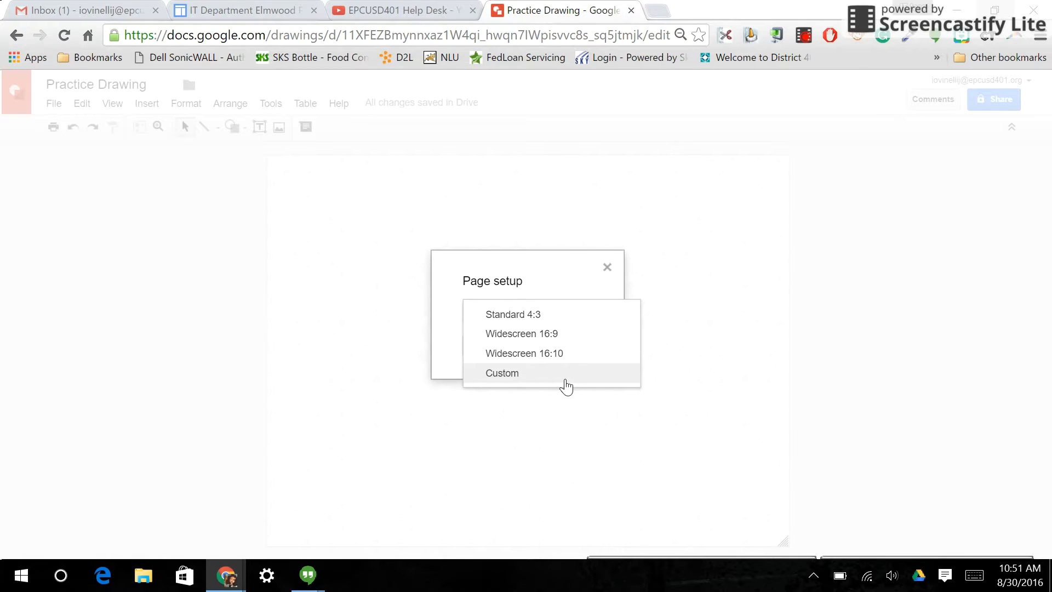
click(548, 316)
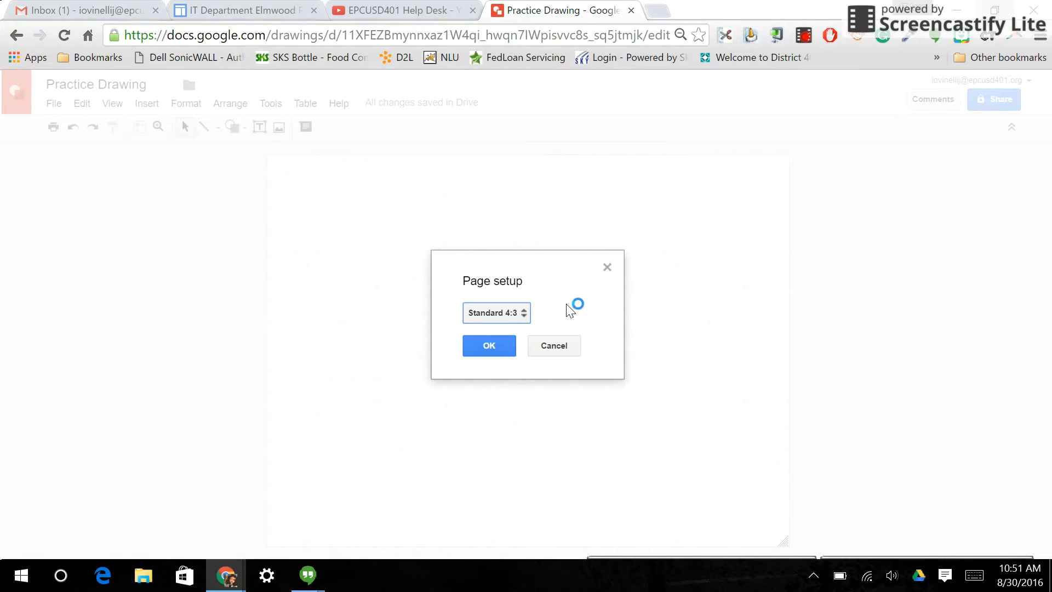
click(493, 346)
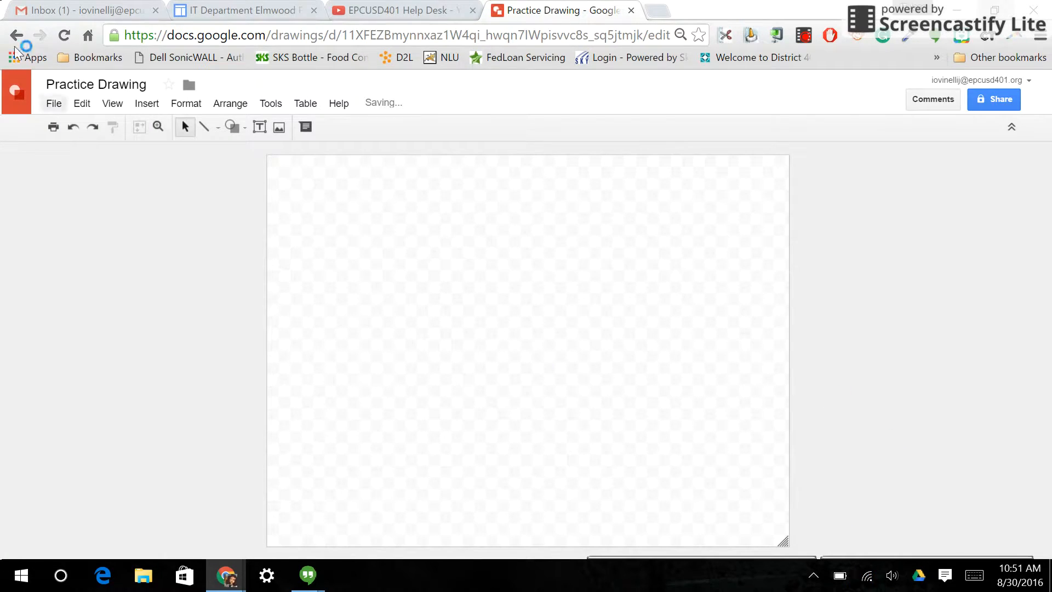
click(156, 103)
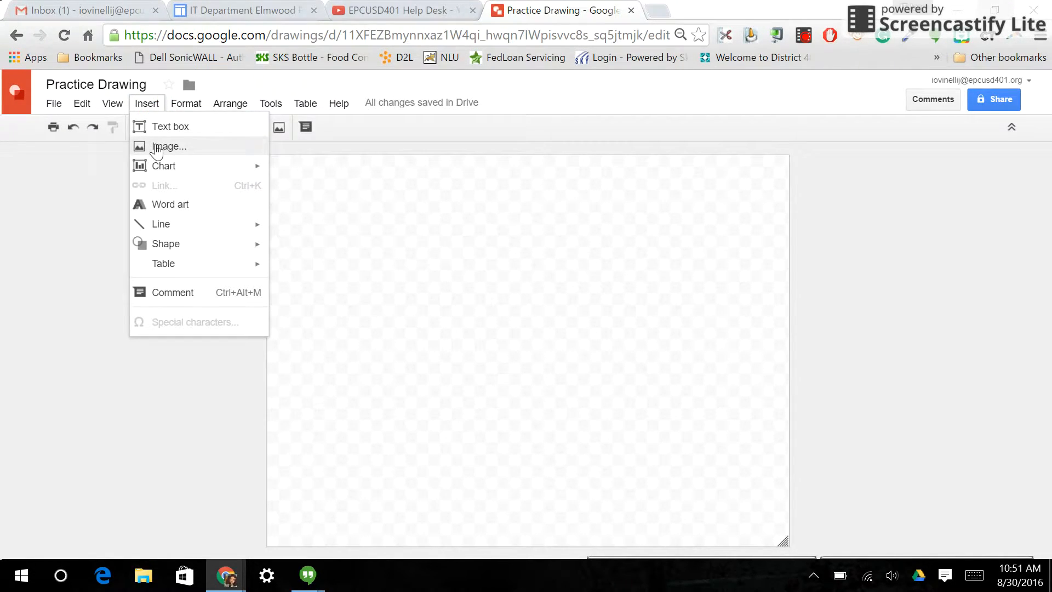
mouse_move(158, 167)
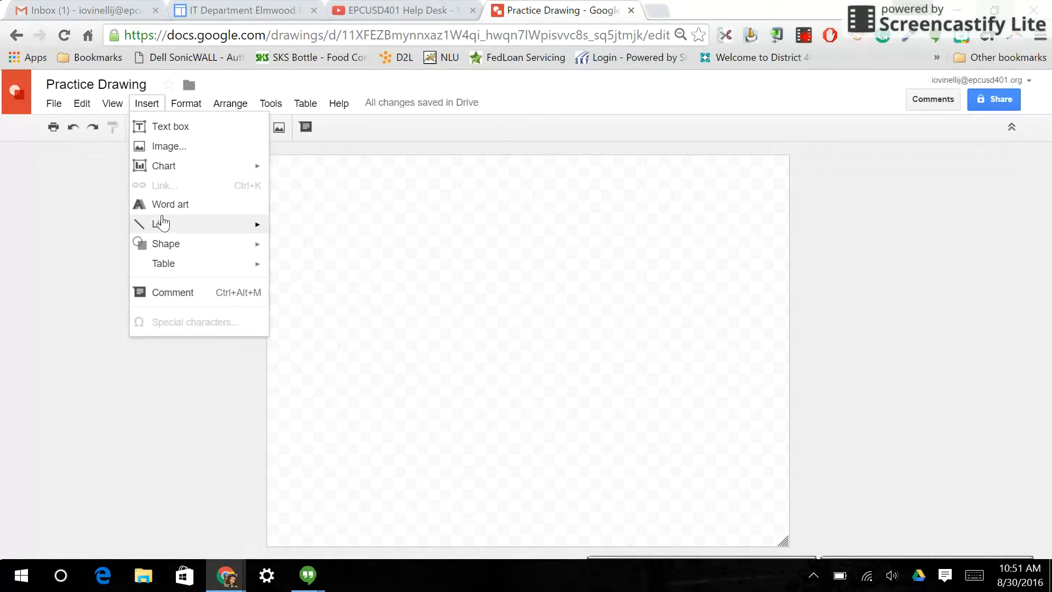
mouse_move(166, 269)
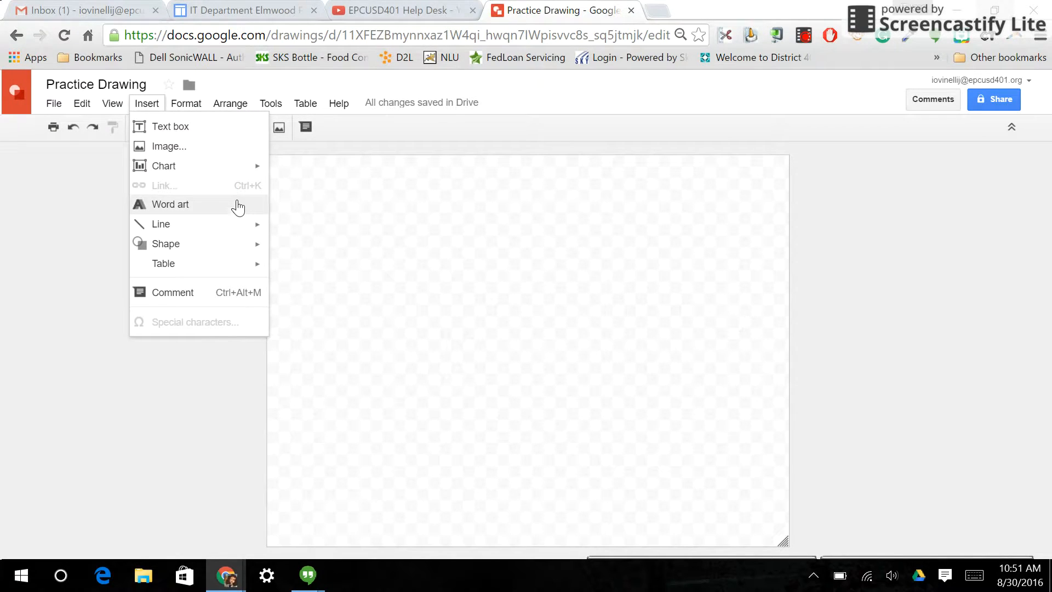
click(225, 107)
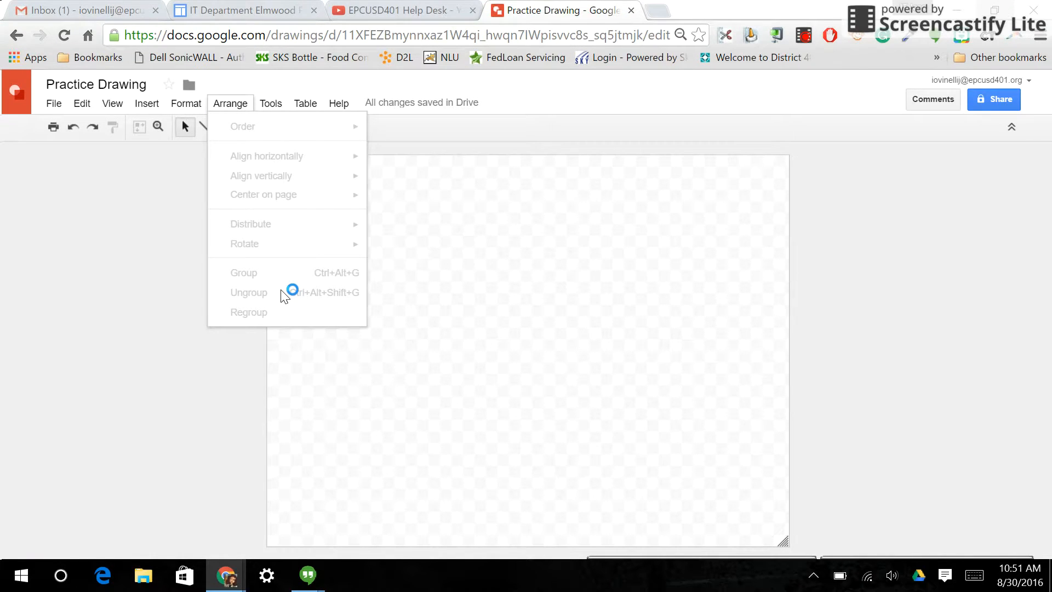
- Start inserting an image and run a Google image search for "grumpy cat"
click(152, 103)
click(152, 103)
click(175, 145)
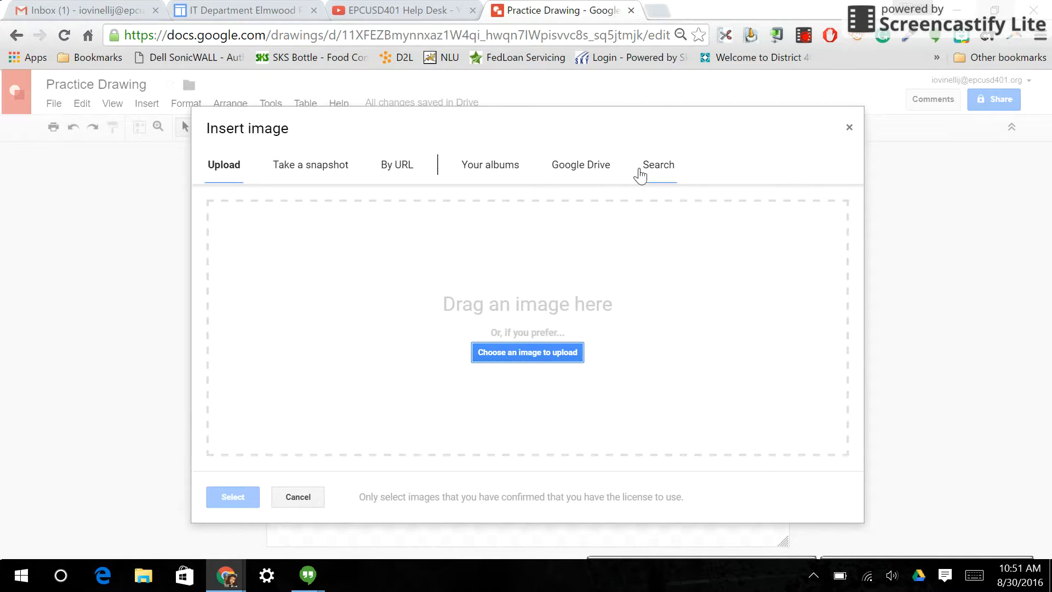
click(659, 166)
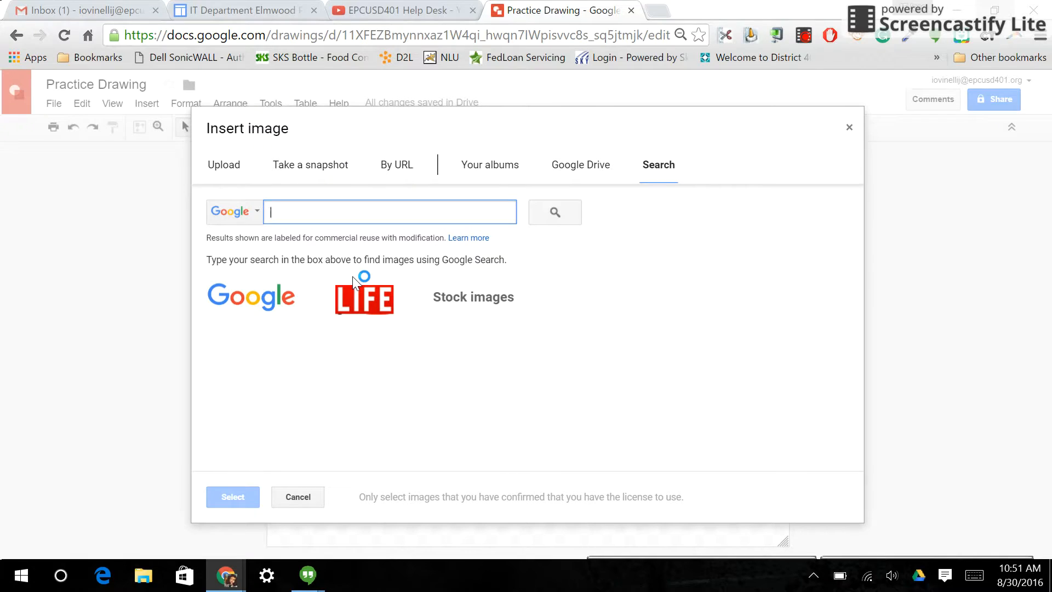
text(gr)
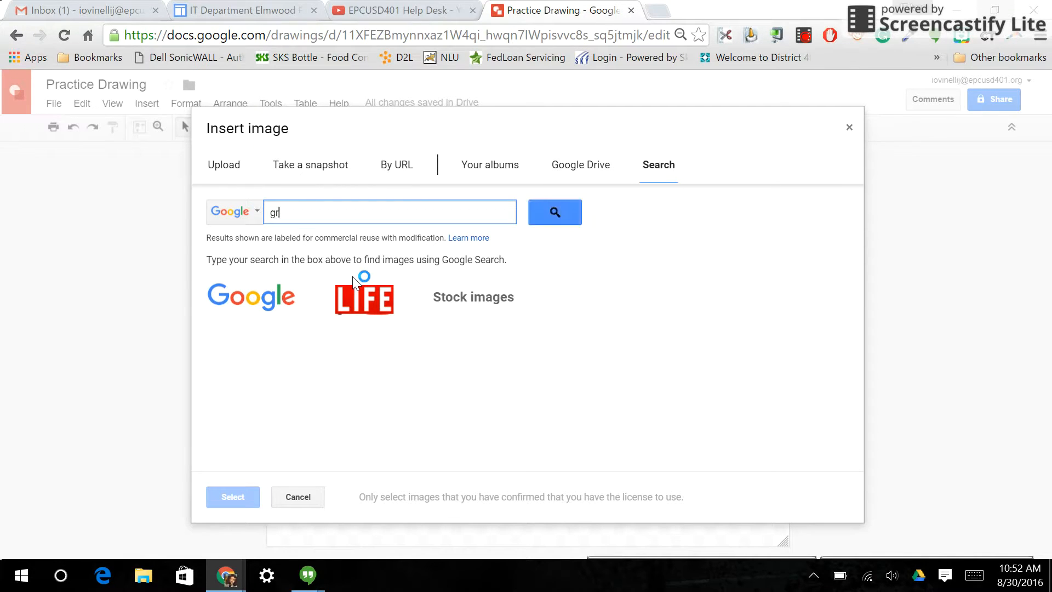
text(umpy cat)
click(571, 218)
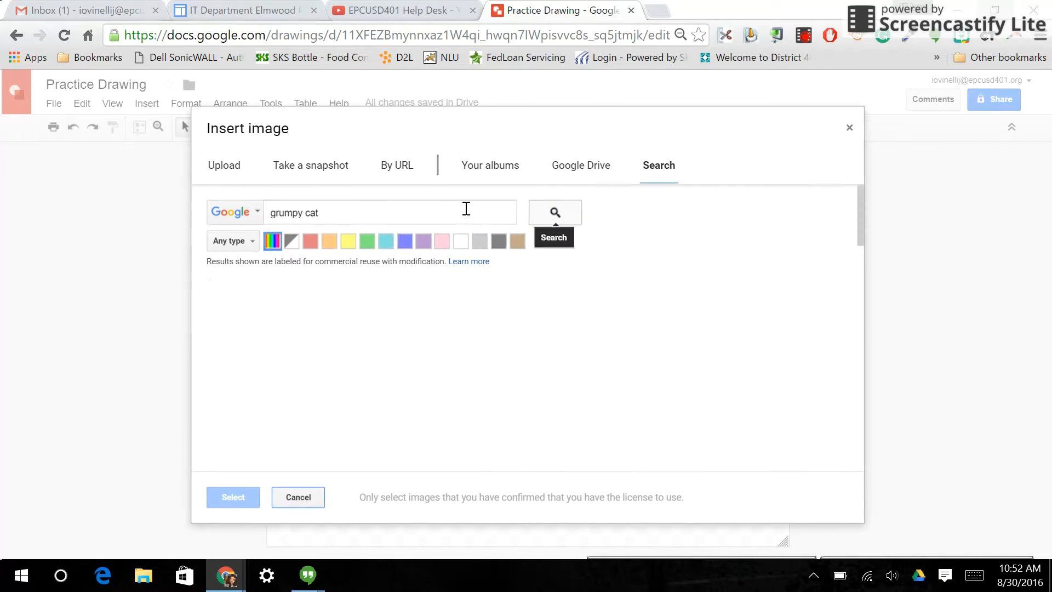
- Insert the photo of the brown-and-white cat resting its chin on fabric, and shrink it to sit centred with margins on the canvas
scroll(600, 309, down, 1)
scroll(600, 309, down, 5)
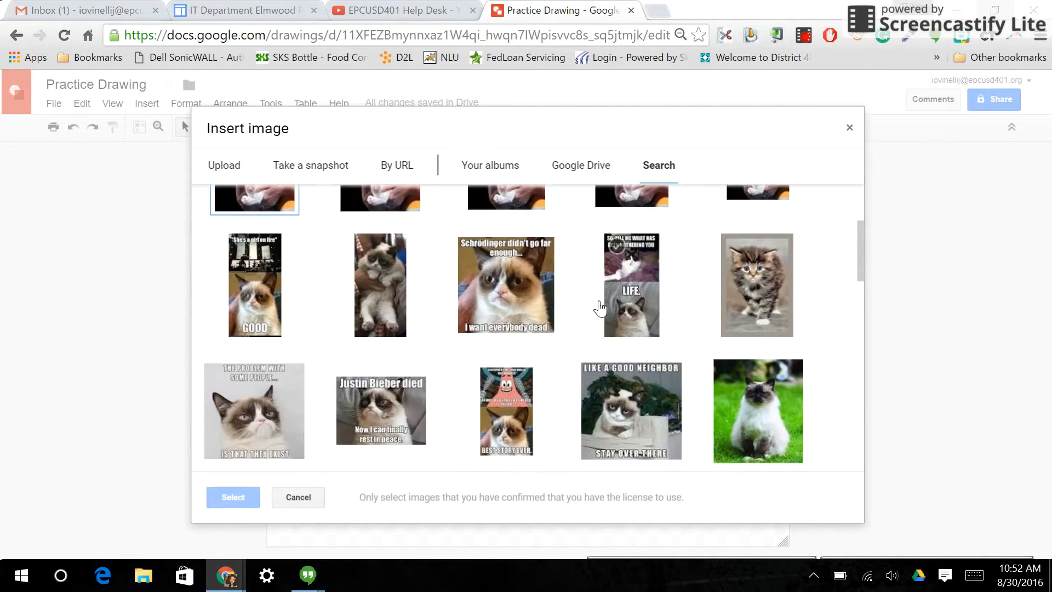
scroll(552, 295, down, 3)
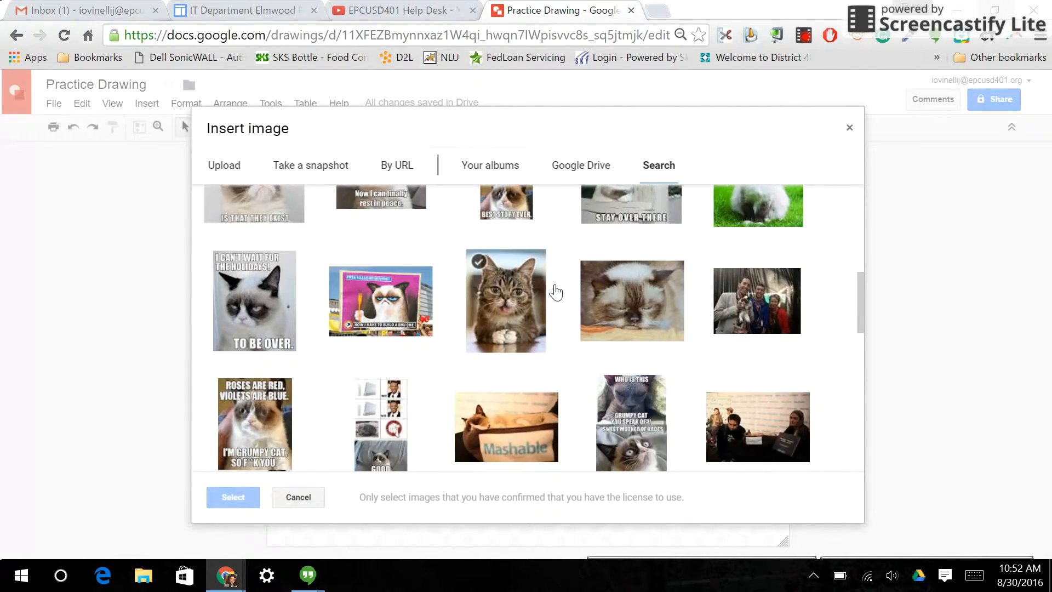
click(647, 237)
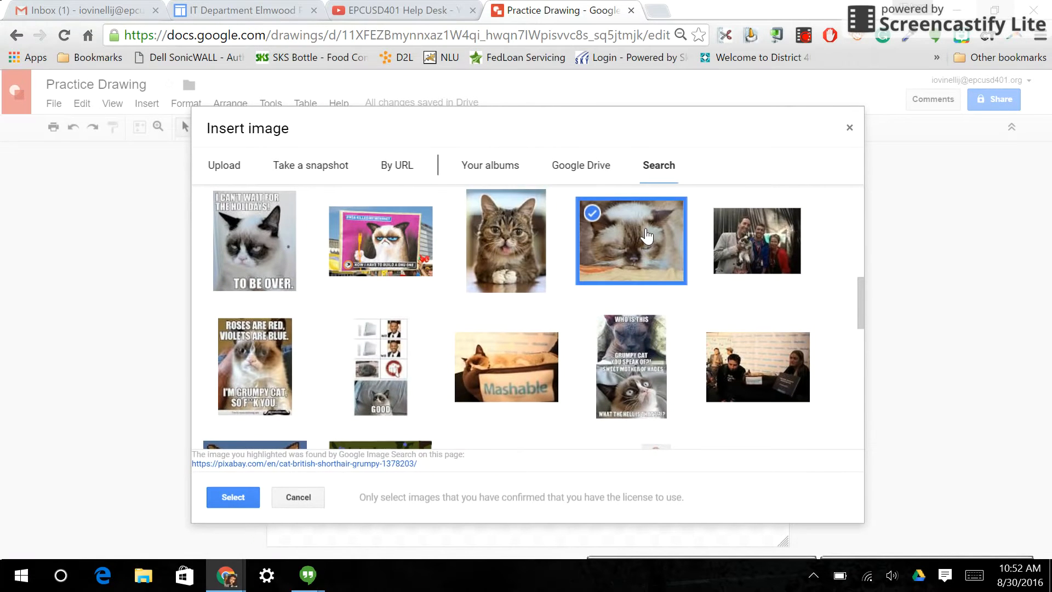
click(236, 498)
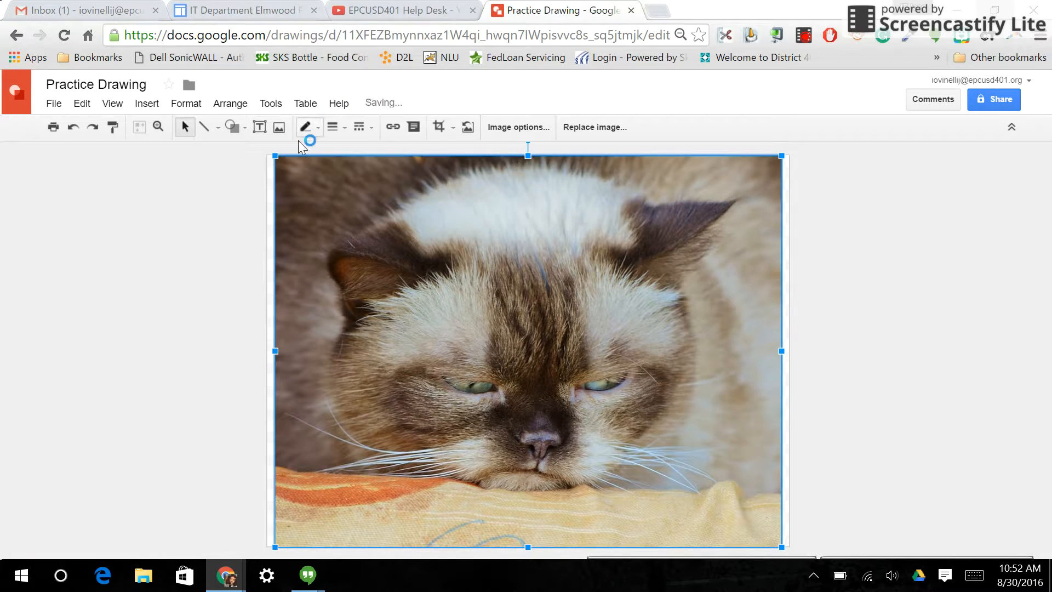
drag(275, 156, 344, 201)
drag(580, 340, 547, 305)
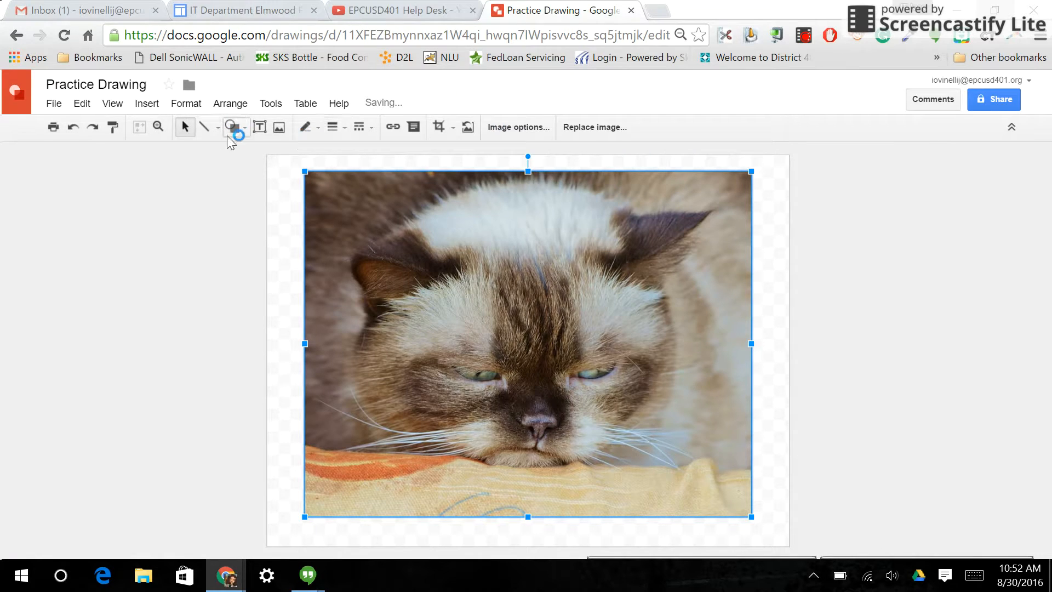
- Add a text box across the top of the cat photo reading "Tuesdays are just Monday's lazy sister."
click(256, 124)
drag(337, 172, 708, 221)
text(Tuesdays are just Mo)
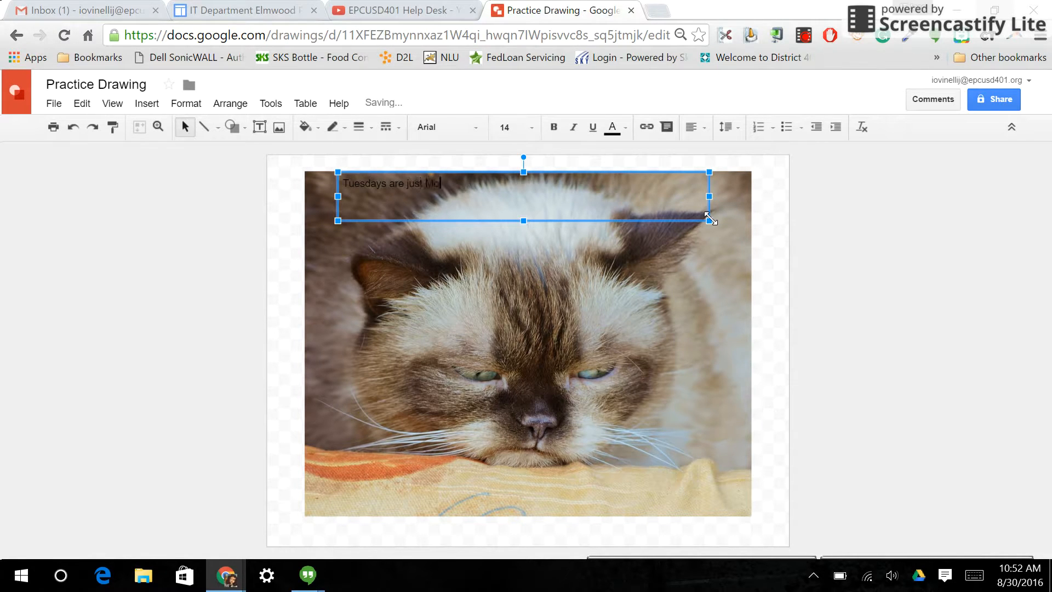
text(nda'ys)
key(BackSpace)
key(BackSpace)
key(BackSpace)
text(y's lazy sister.)
- Centre the caption text horizontally within its text box
drag(519, 185, 336, 181)
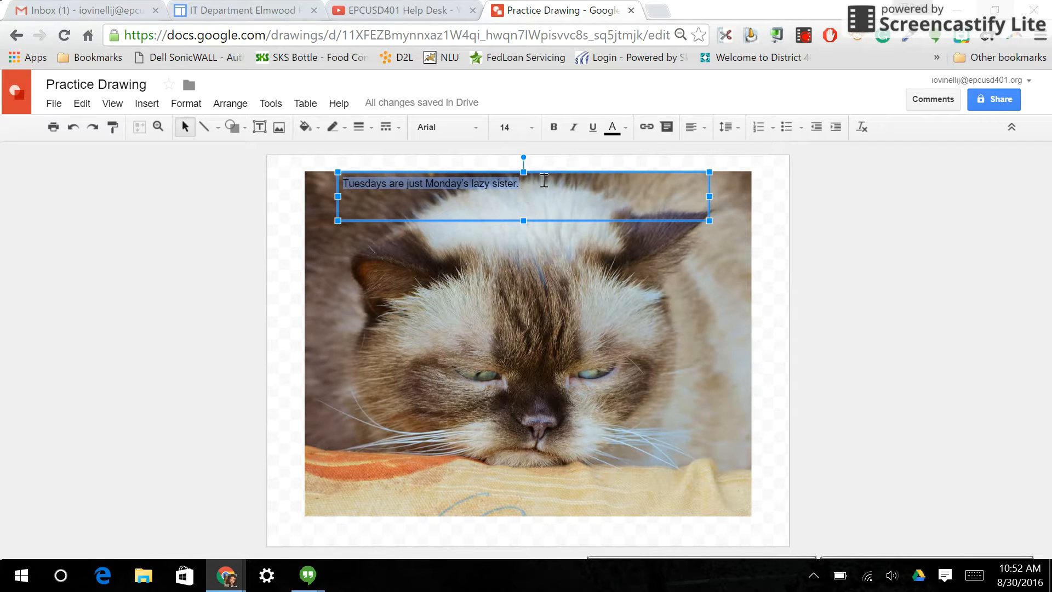
click(702, 129)
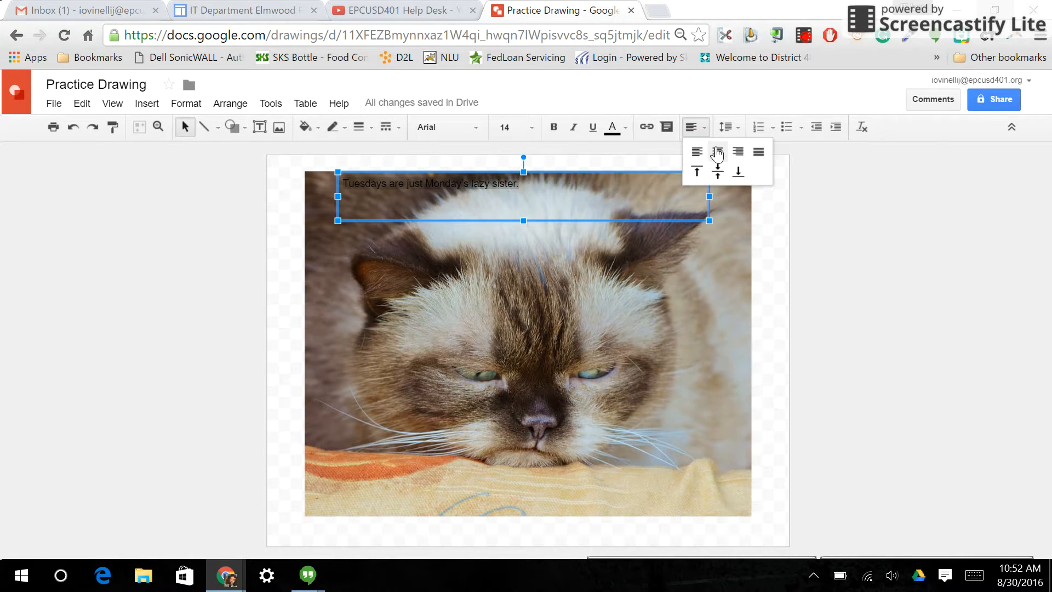
click(715, 147)
- Format the caption text as white, bold, size 30, in the Coming Soon font
click(625, 127)
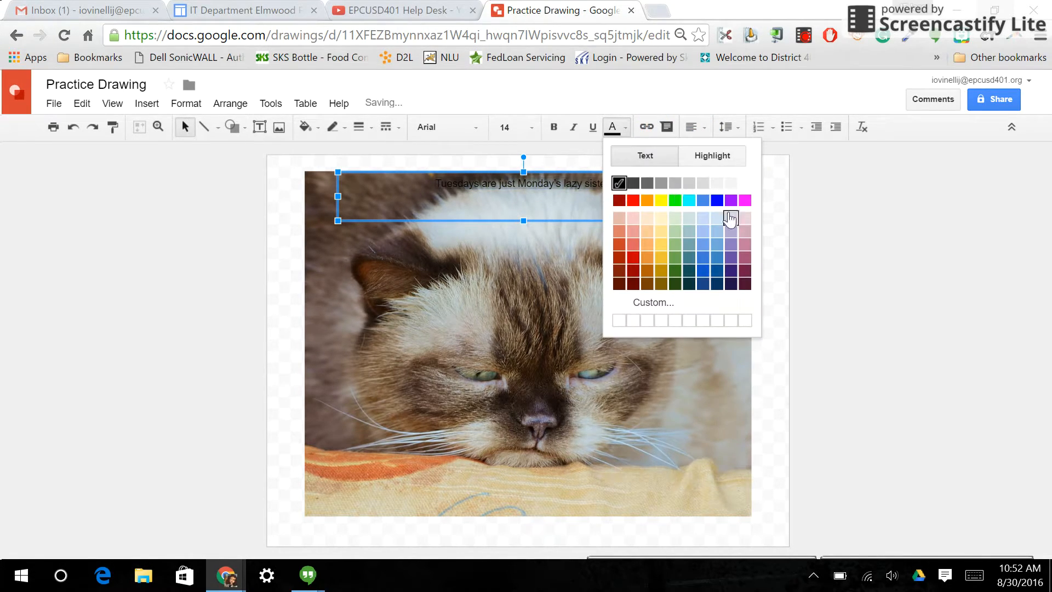
click(741, 180)
click(553, 127)
click(530, 128)
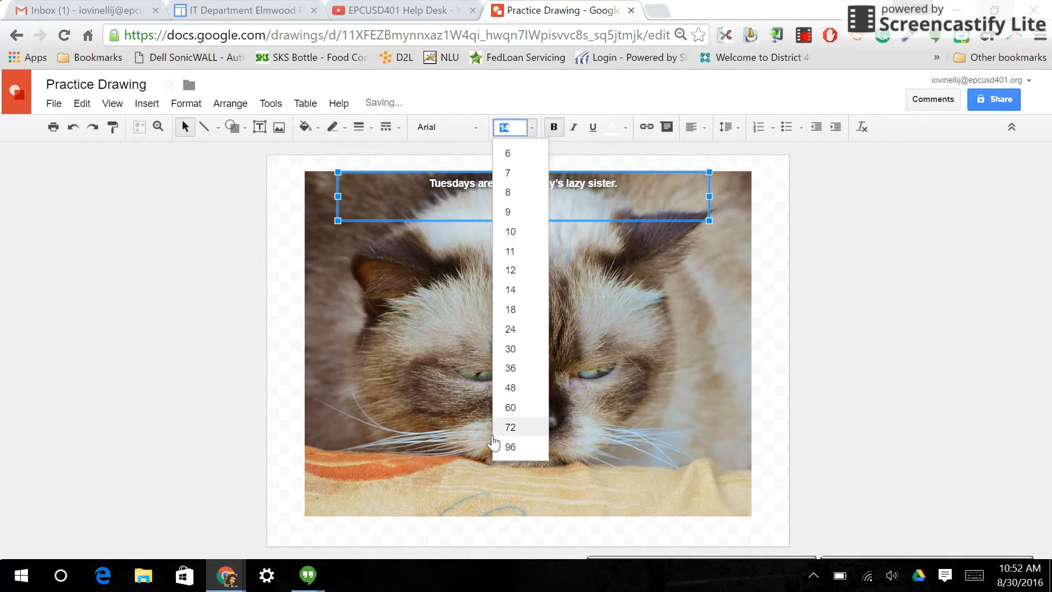
click(506, 351)
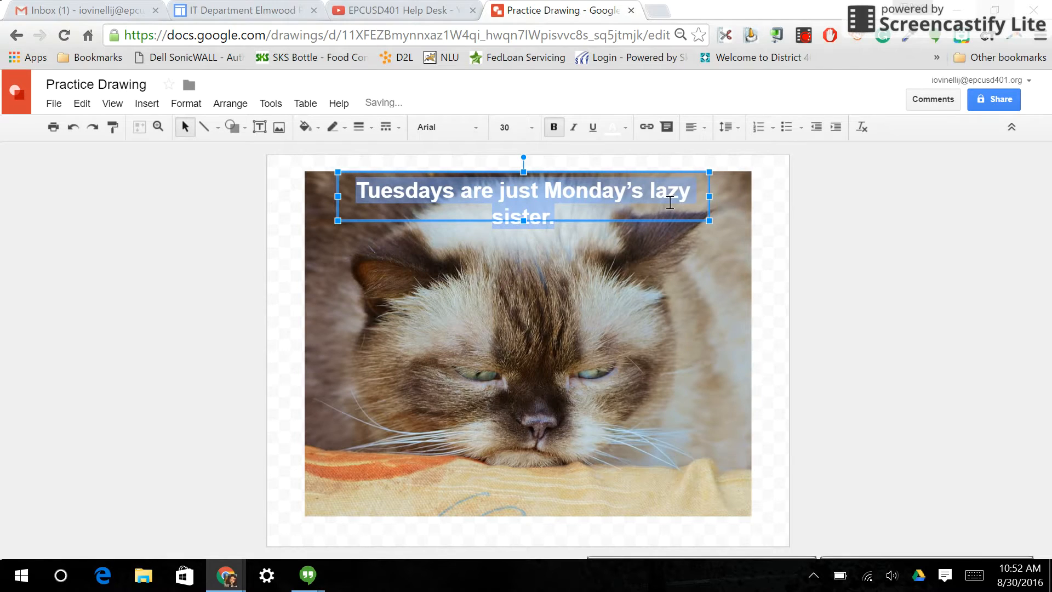
click(453, 129)
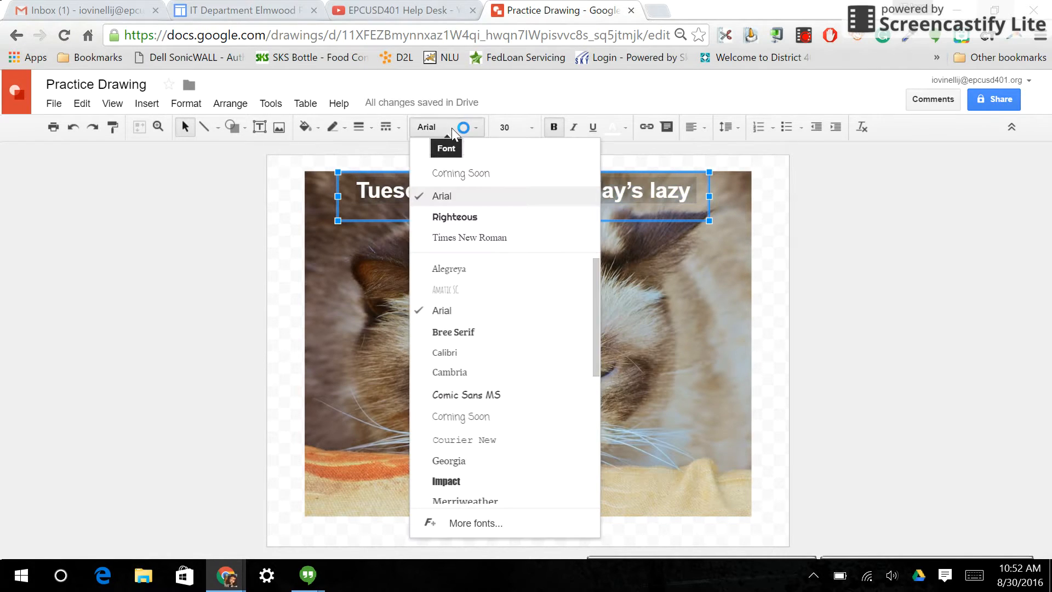
click(458, 176)
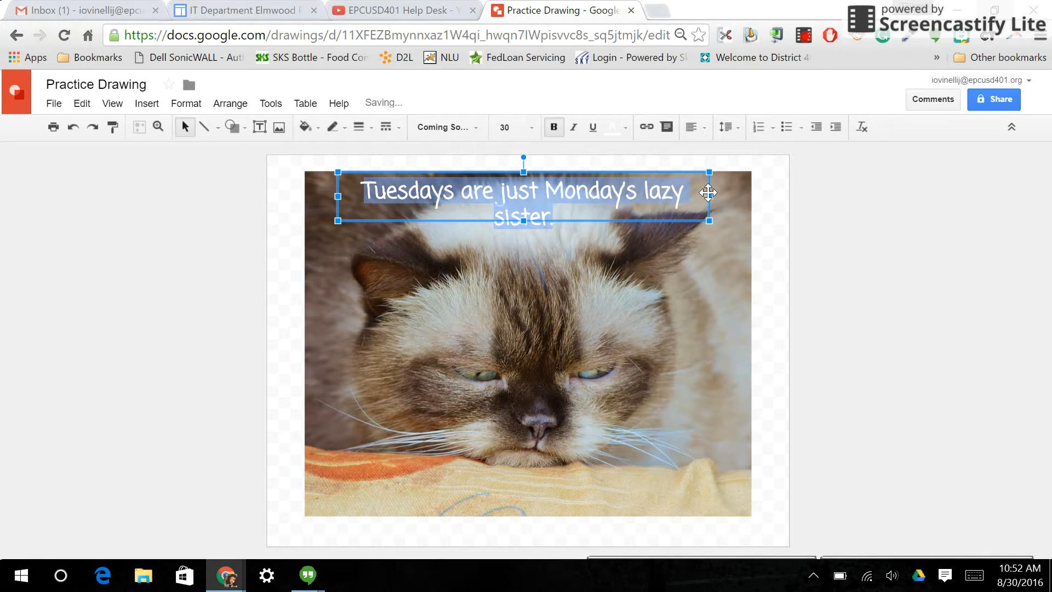
- Widen the caption's text box so the sentence fits on one line, and centre the box over the cat photo
drag(714, 197, 744, 196)
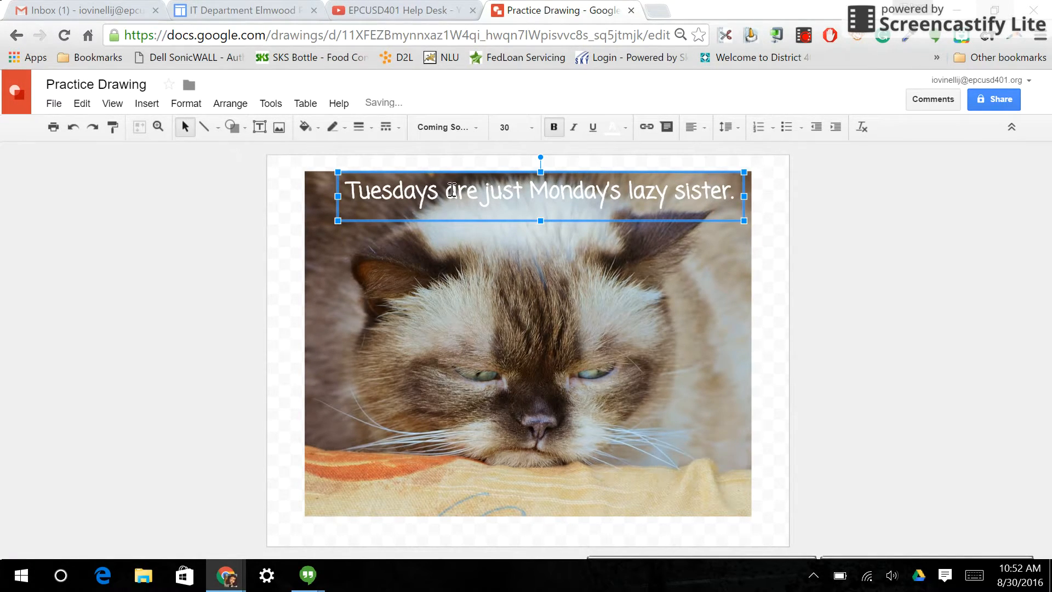
drag(467, 175, 447, 173)
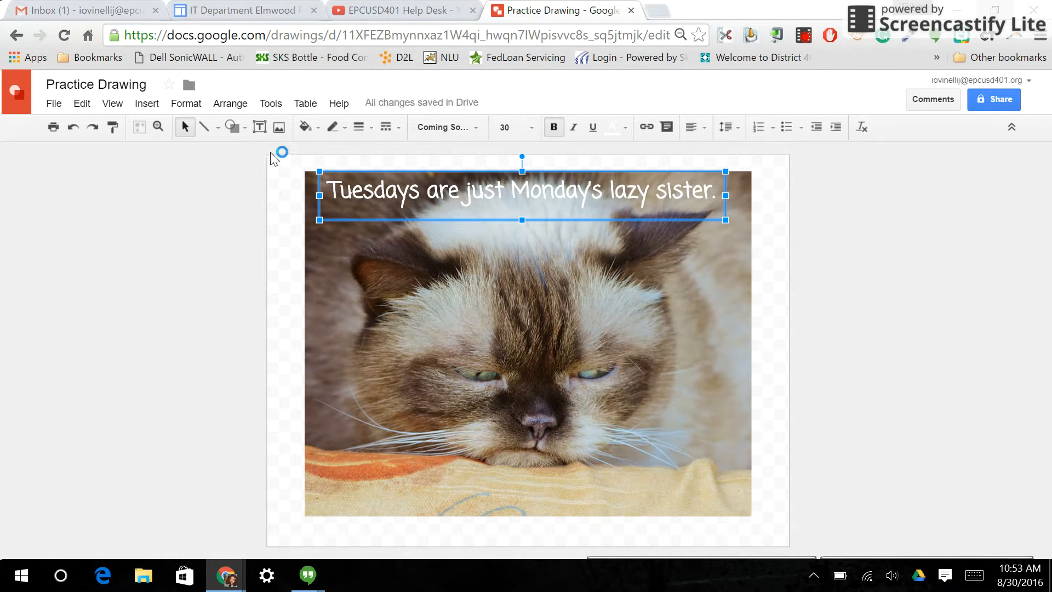
click(49, 107)
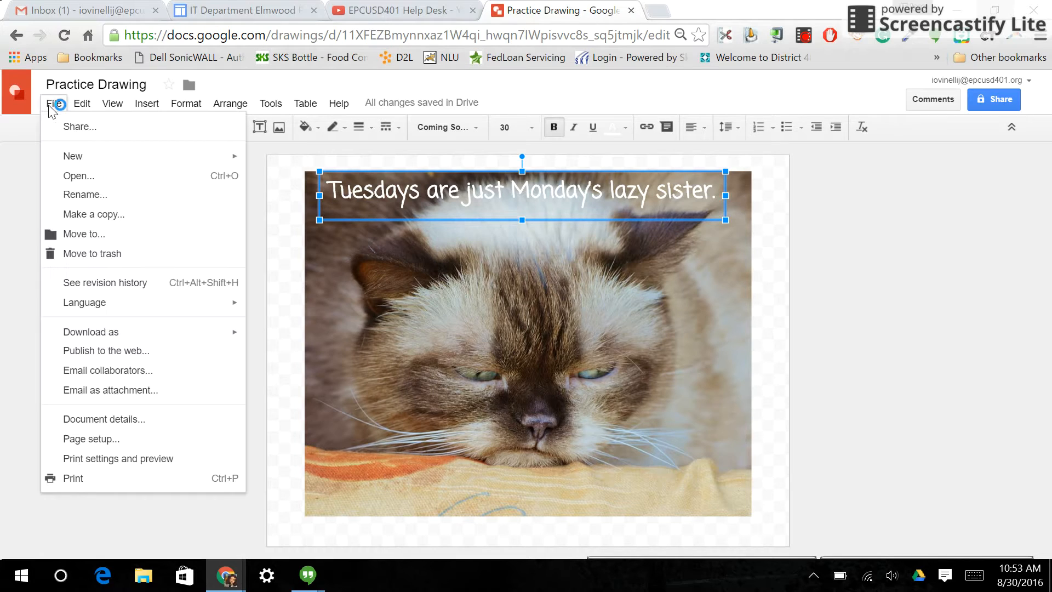
mouse_move(141, 338)
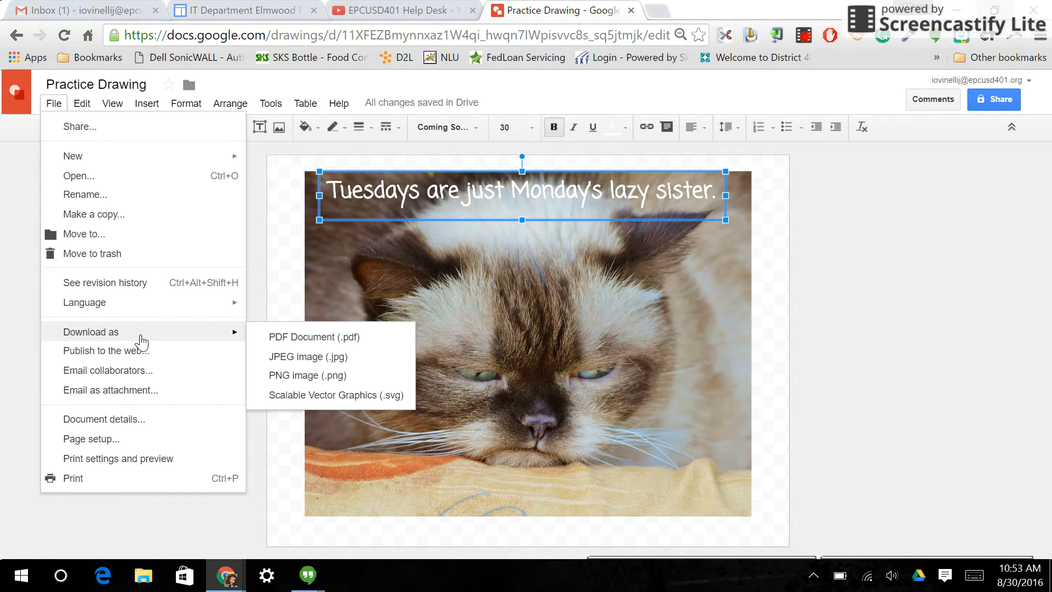
- Open the cat photo's image options, try making it about half transparent, and restore full opacity
click(608, 320)
click(512, 130)
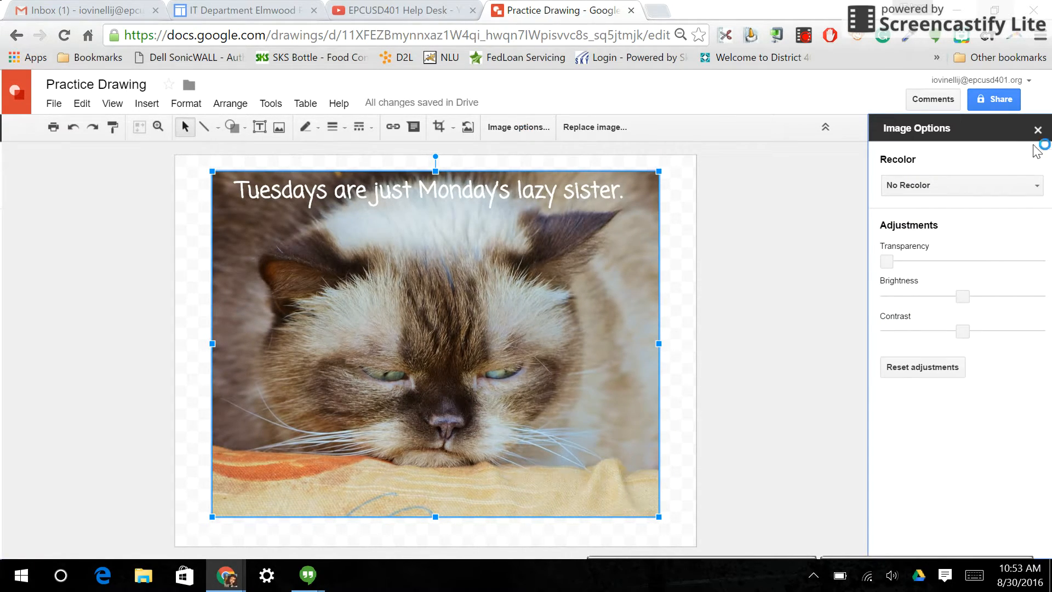
drag(886, 263, 960, 260)
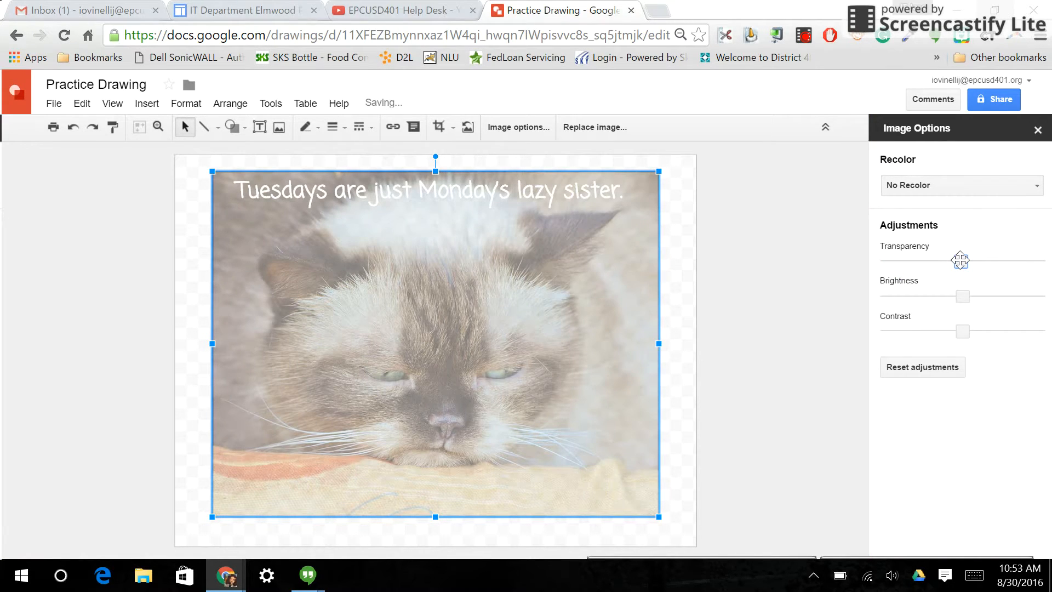
drag(960, 260, 886, 261)
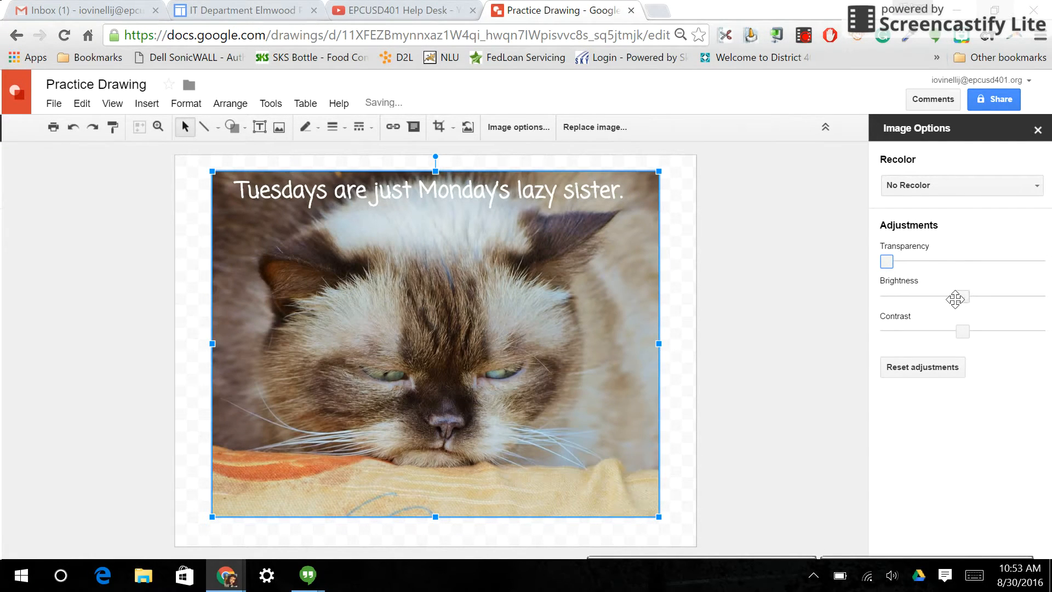
- Darken the cat photo slightly with the brightness adjustment and recolor it blue with Dark 7
mouse_move(962, 297)
mouse_down()
mouse_move(973, 294)
mouse_move(942, 297)
mouse_up()
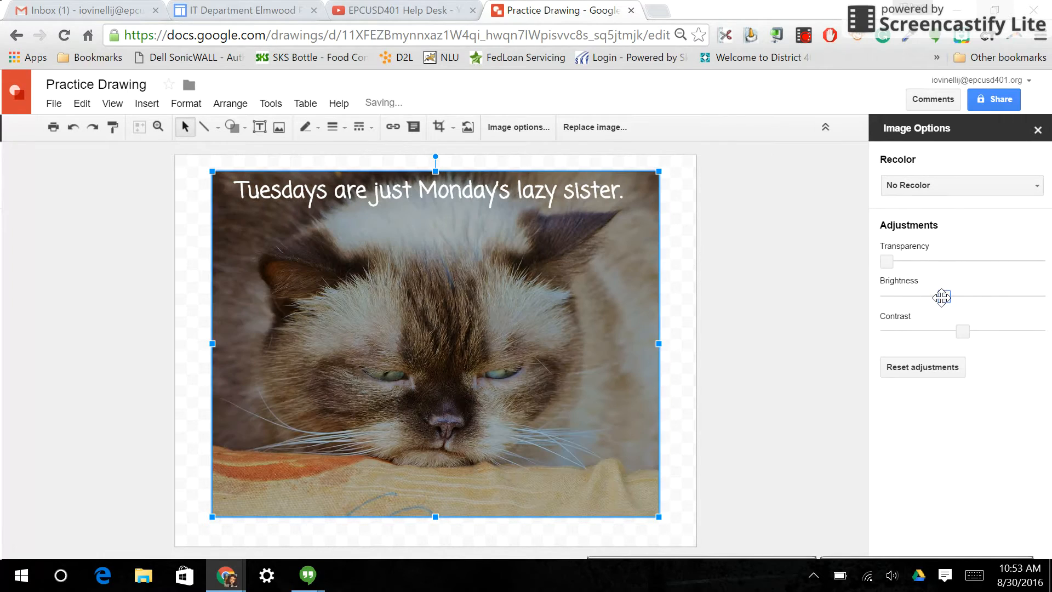
click(926, 186)
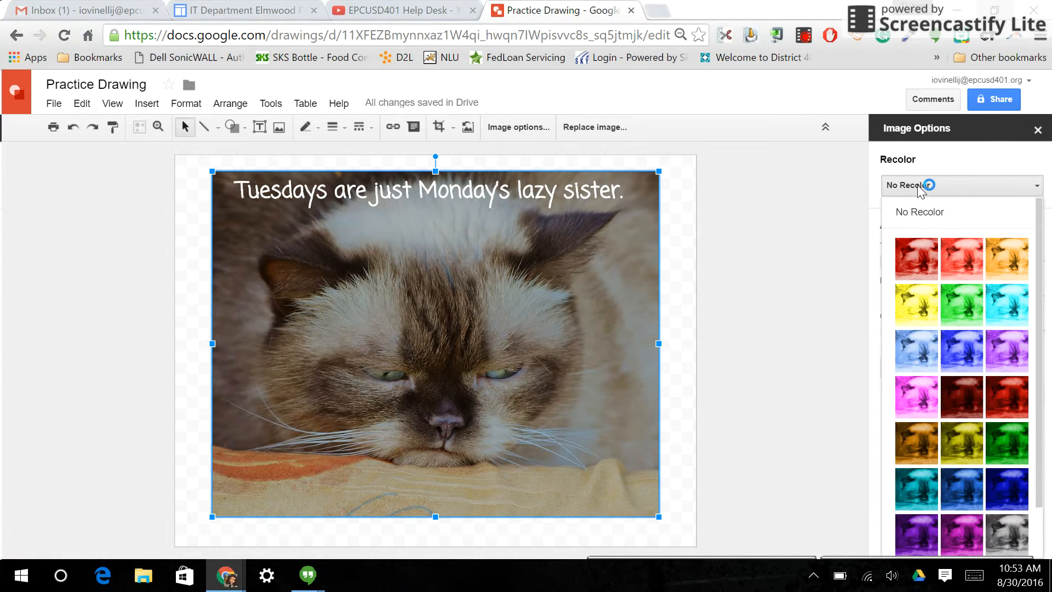
click(976, 491)
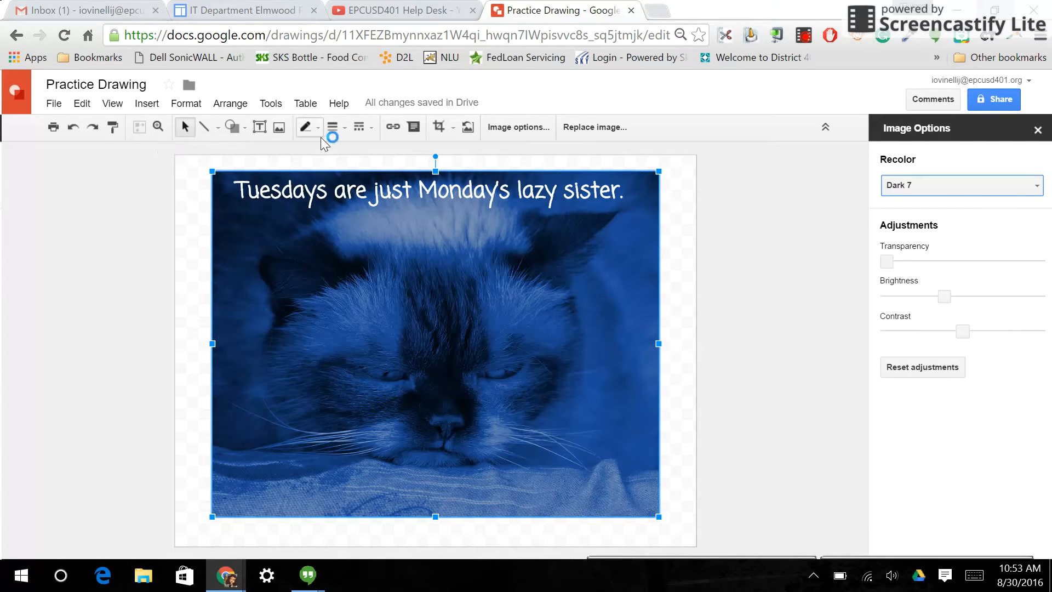
click(492, 272)
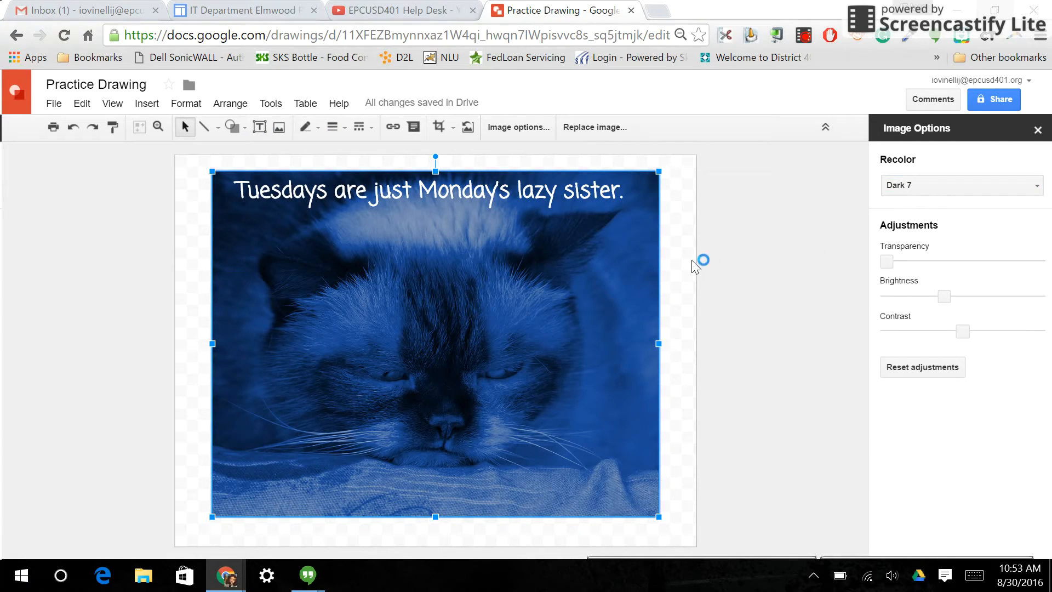
click(673, 267)
click(552, 192)
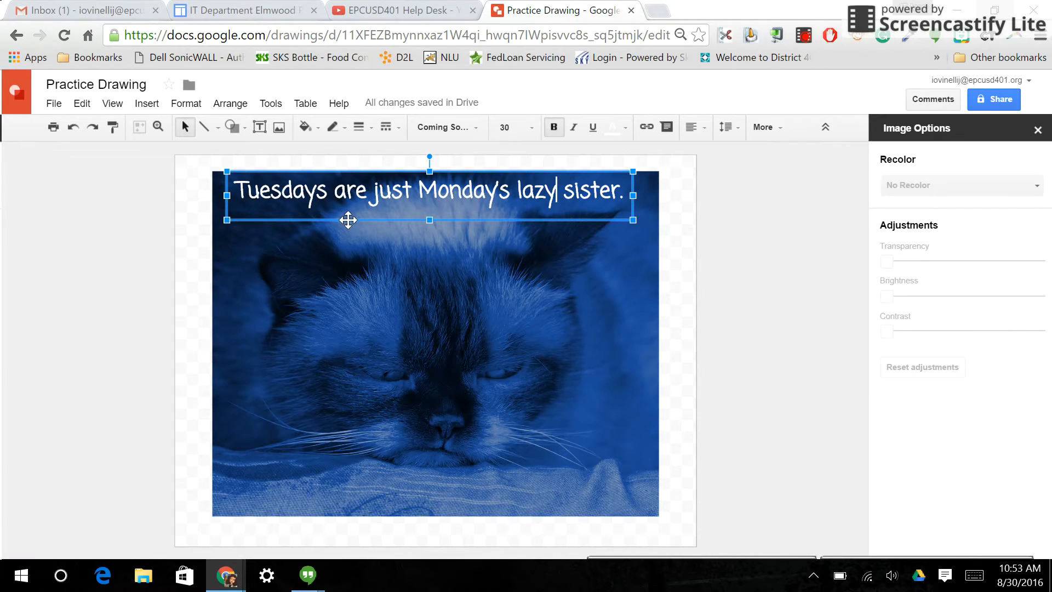
click(350, 301)
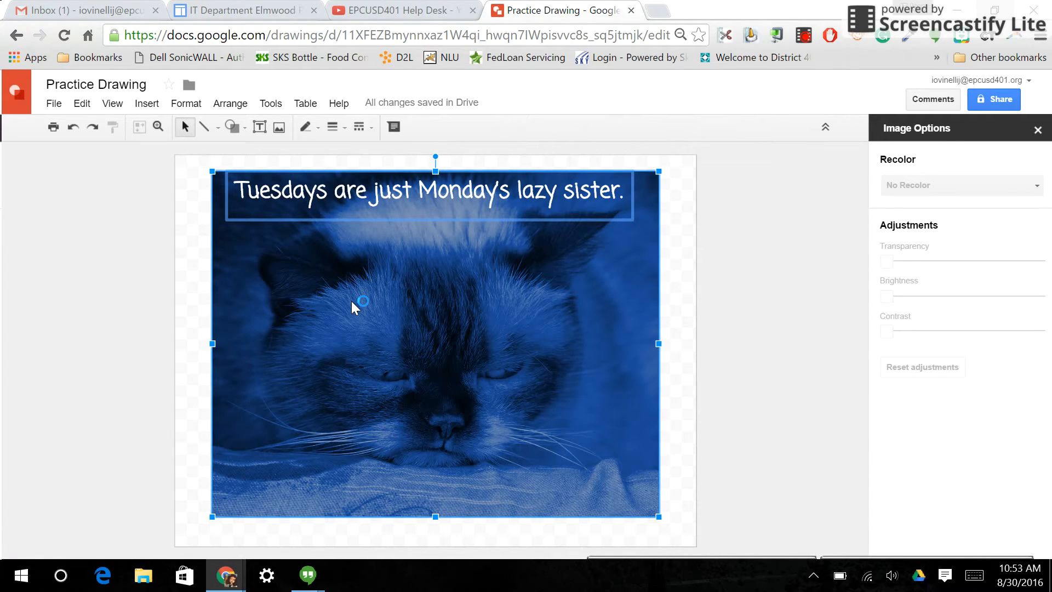
click(669, 274)
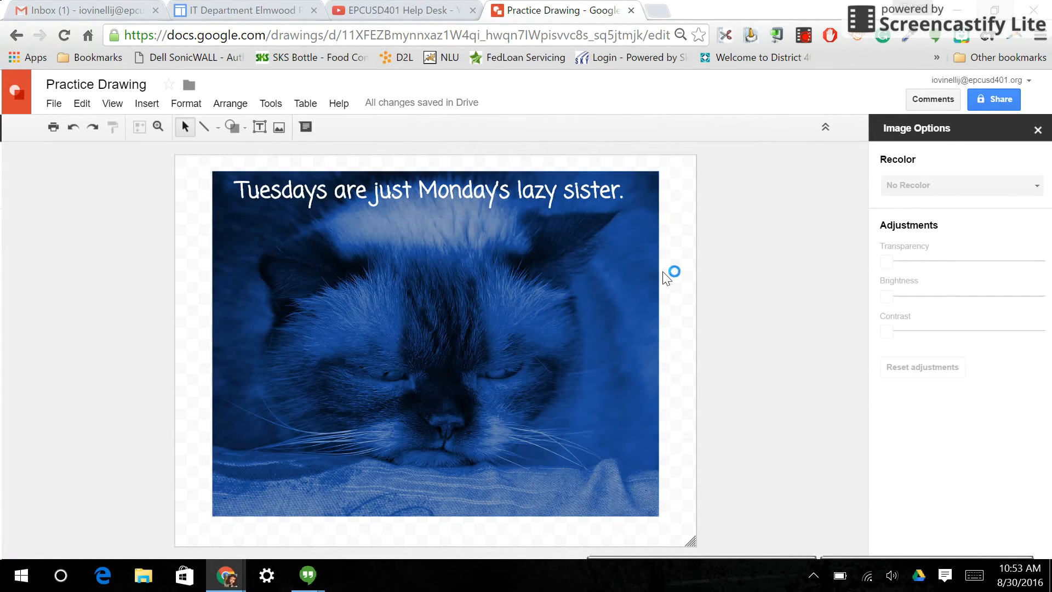
- Select the caption text box together with the cat photo and group them into one object
click(540, 204)
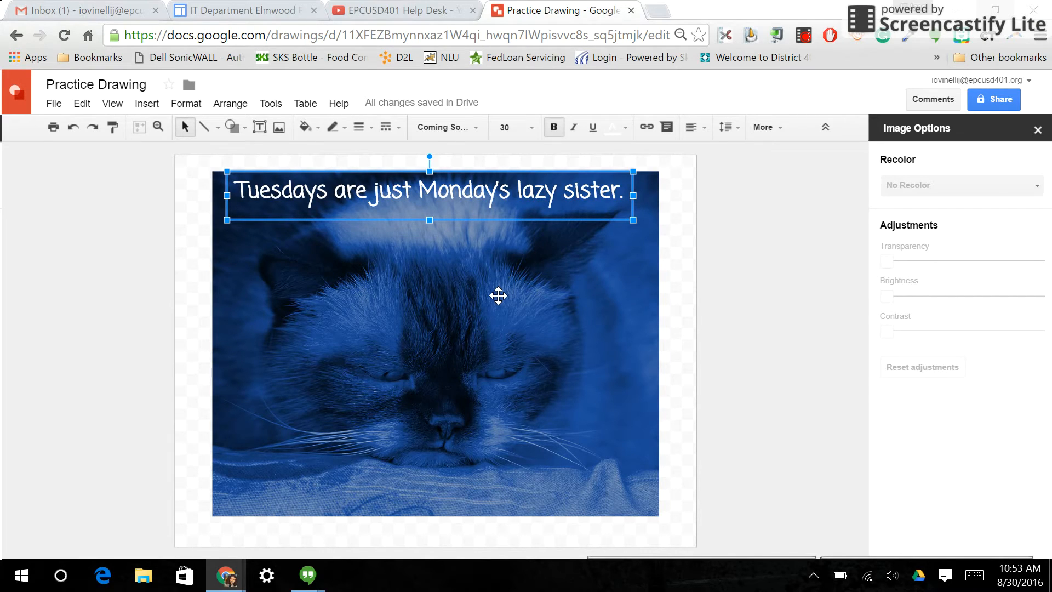
click(498, 295)
click(181, 104)
click(226, 106)
click(227, 107)
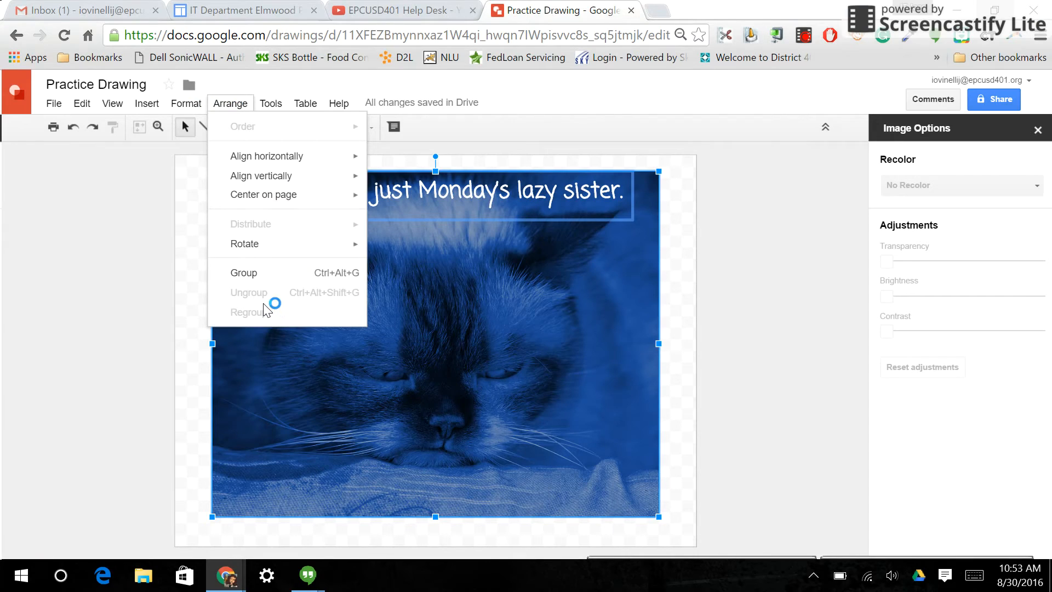
click(249, 273)
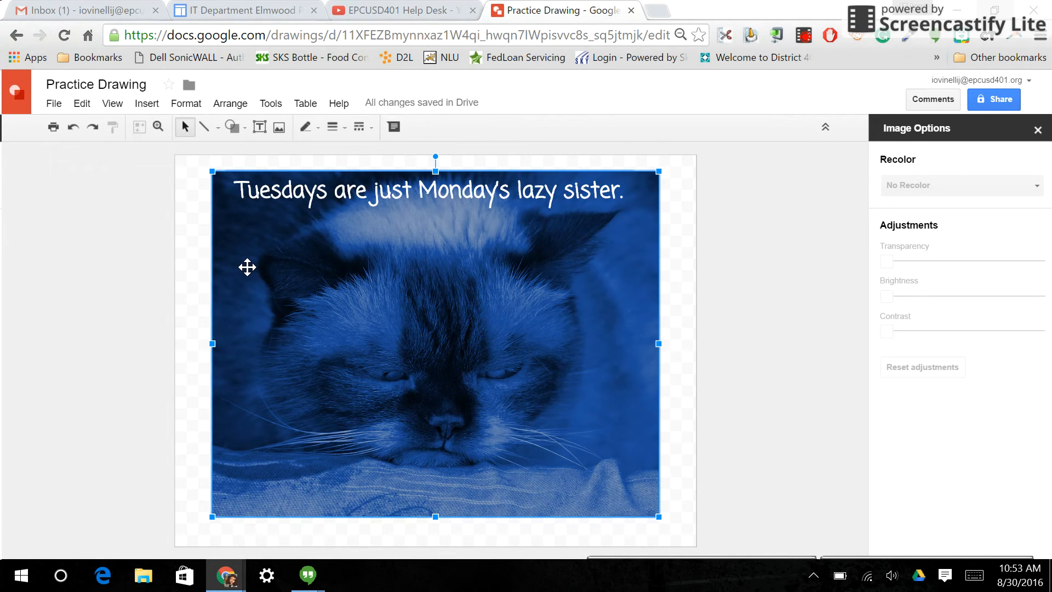
- View the IT Department website, followed by the EPCUSD401 Help Desk YouTube channel
click(211, 8)
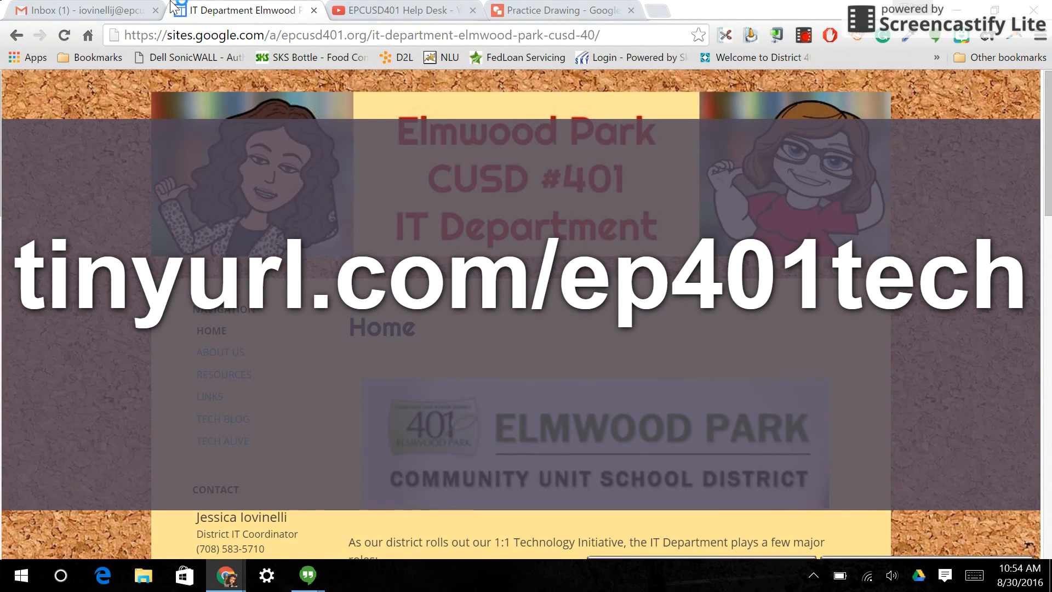
click(372, 9)
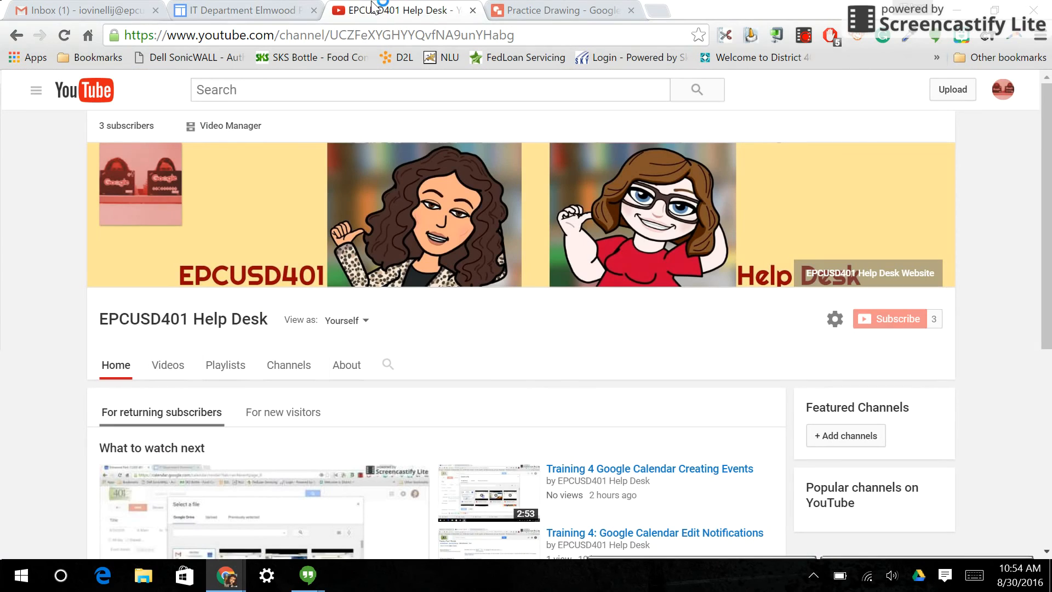